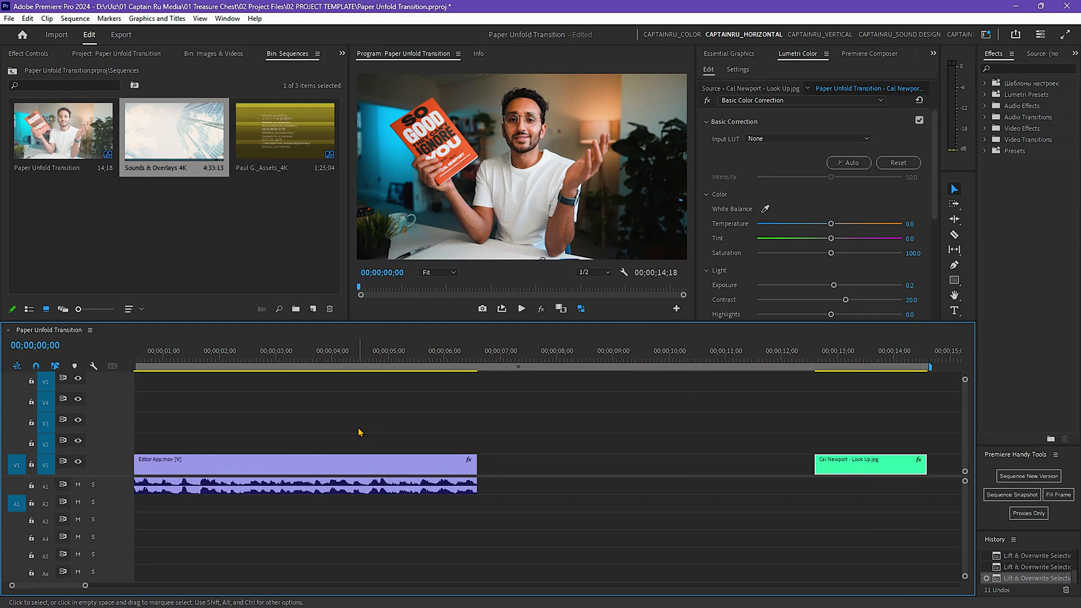
Preview the sequence, lengthen the end of Editor App.mov on V1, and zoom the timeline in.
{"action": "key", "text": "space"}
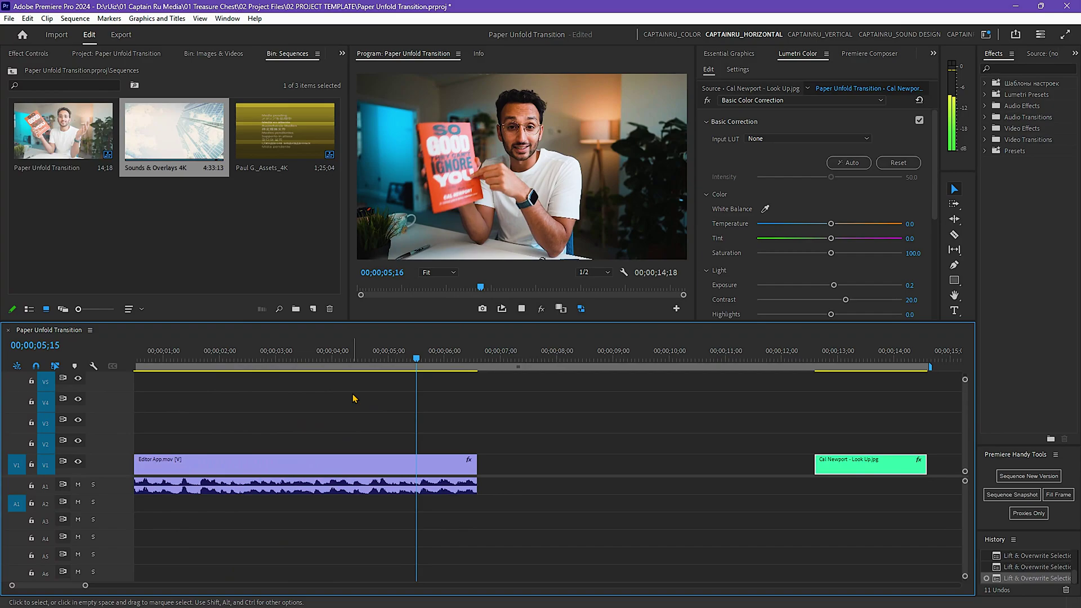
{"action": "left_click_drag", "start_coordinate": [476, 477], "coordinate": [557, 477]}
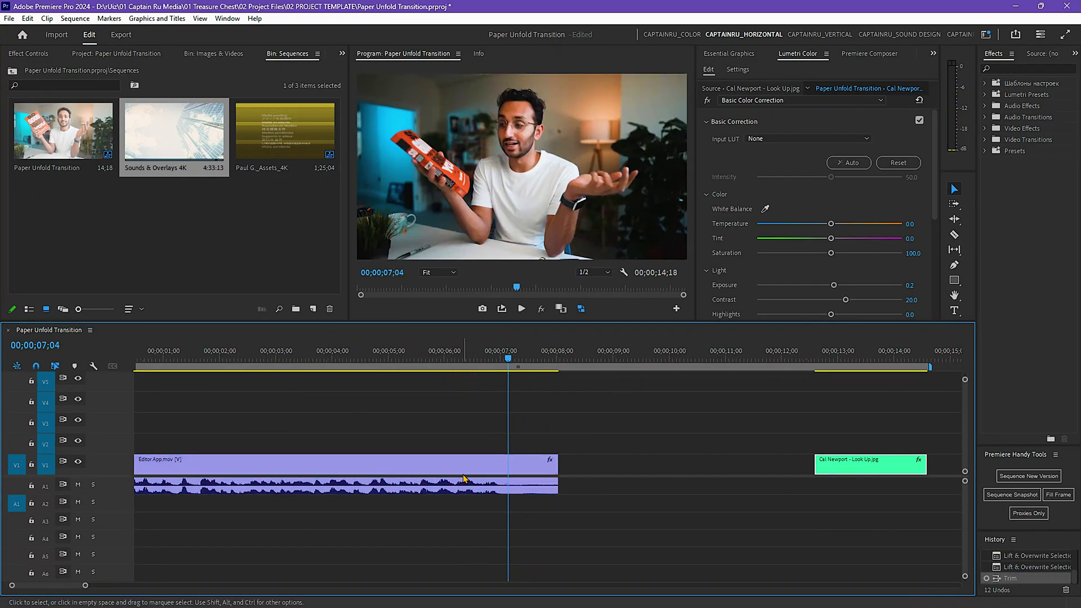
{"action": "key", "text": "equal"}
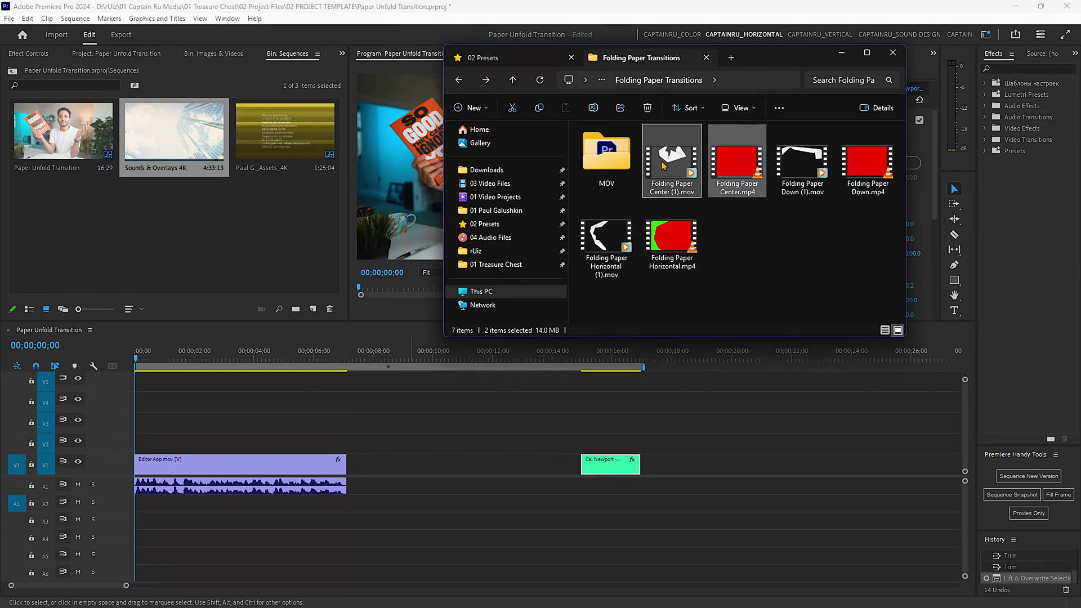
Add Folding Paper Center (1).mov and Folding Paper Center.mp4 from Explorer to the timeline gap.
{"action": "left_click_drag", "start_coordinate": [671, 164], "coordinate": [455, 427]}
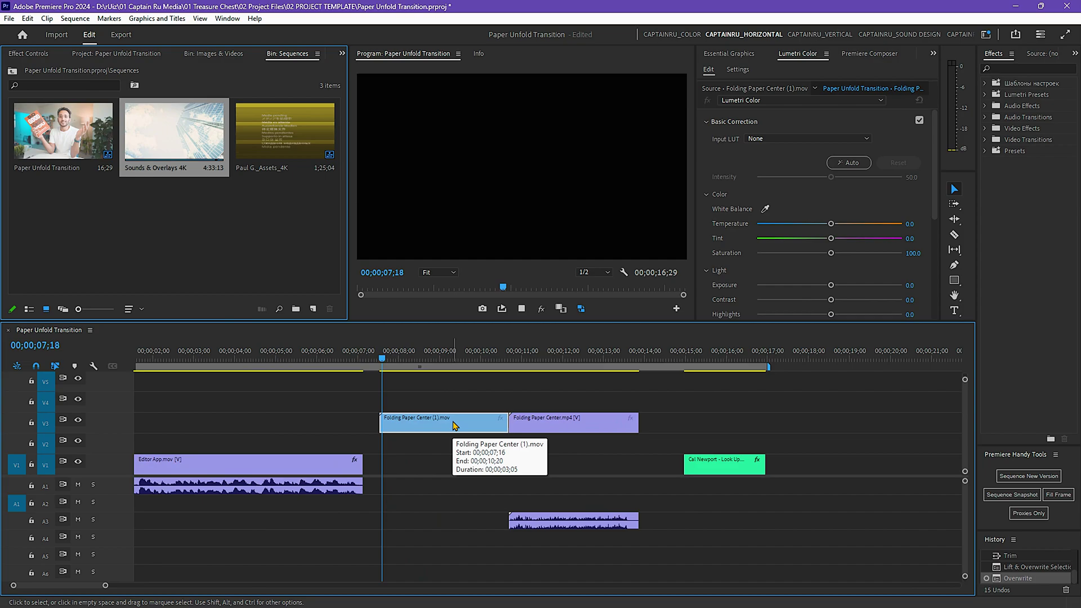
Scale Folding Paper Center (1).mov to frame size.
{"action": "left_click", "coordinate": [549, 429]}
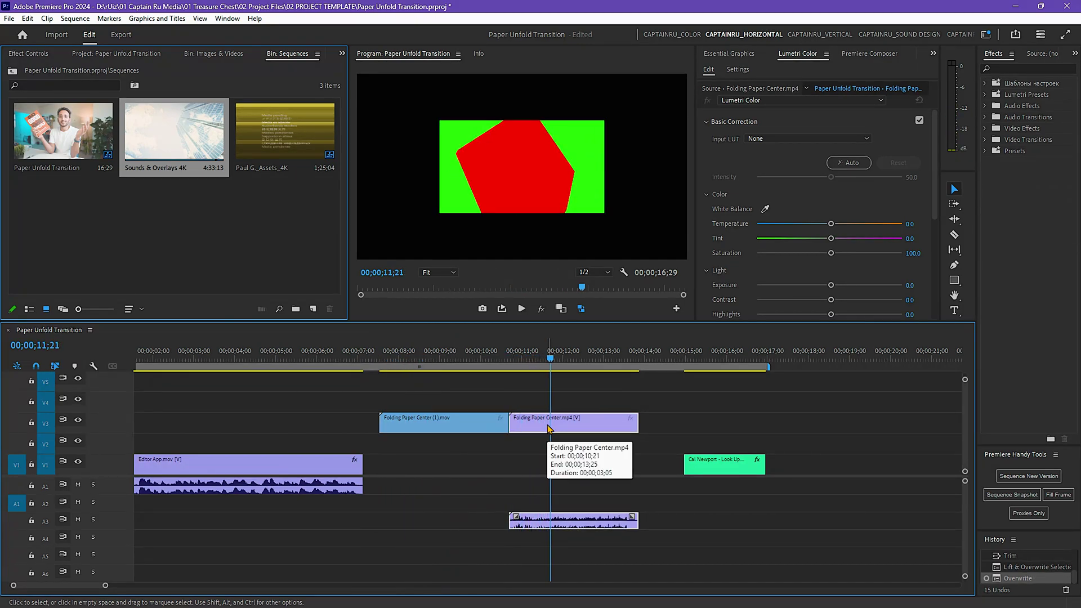
{"action": "key", "text": "equal"}
{"action": "left_click", "coordinate": [452, 432]}
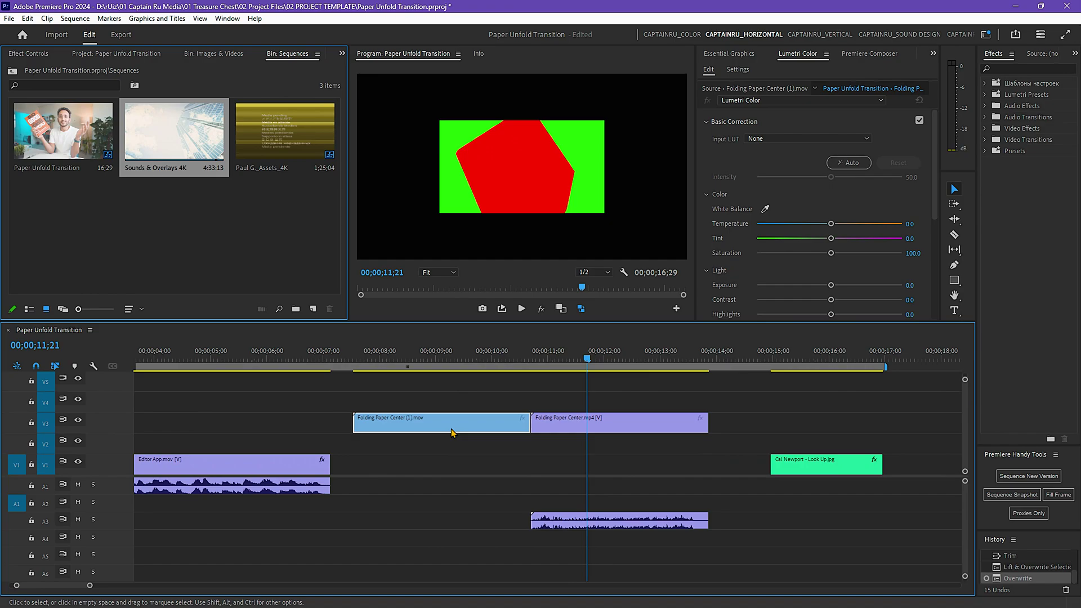
{"action": "key", "text": "Up"}
{"action": "right_click", "coordinate": [452, 433]}
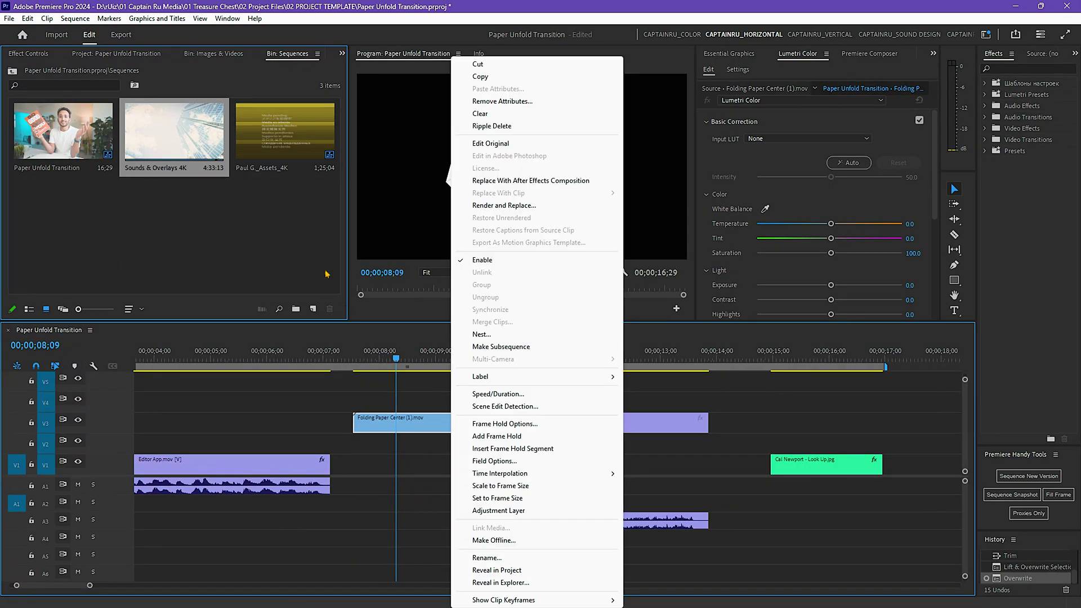
{"action": "left_click", "coordinate": [393, 349]}
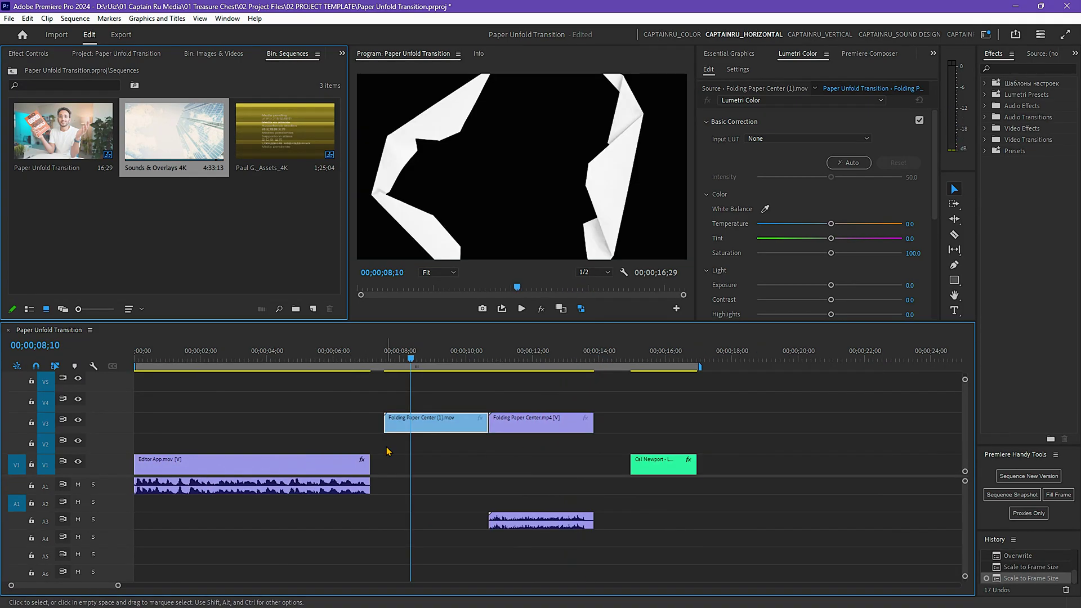
Zoom the timeline in and select both Folding Paper Center clips together.
{"action": "key", "text": "equal"}
{"action": "key", "text": "equal"}
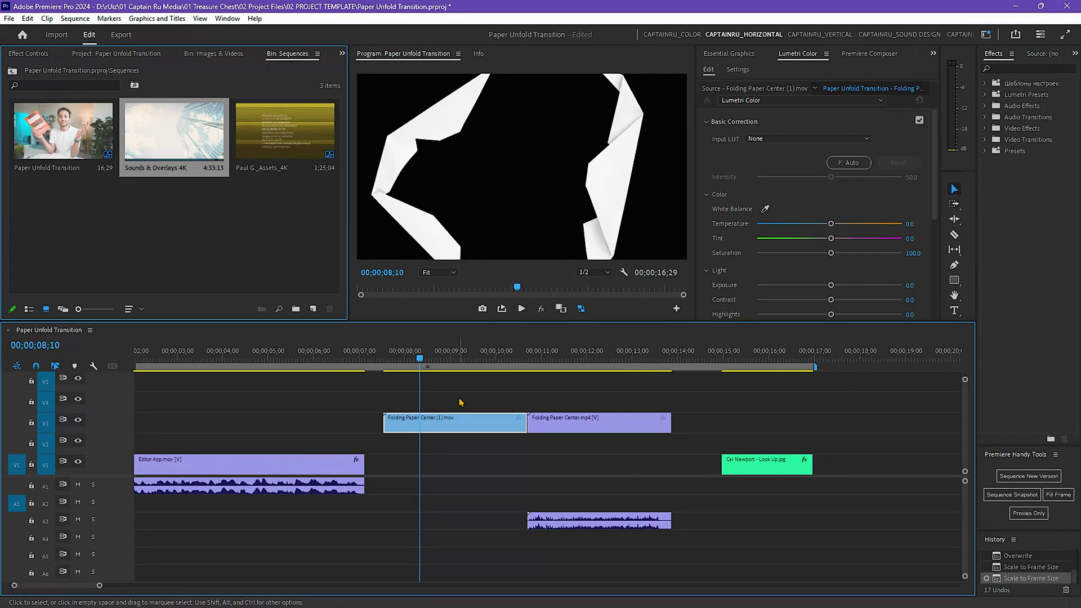
{"action": "key", "text": "equal"}
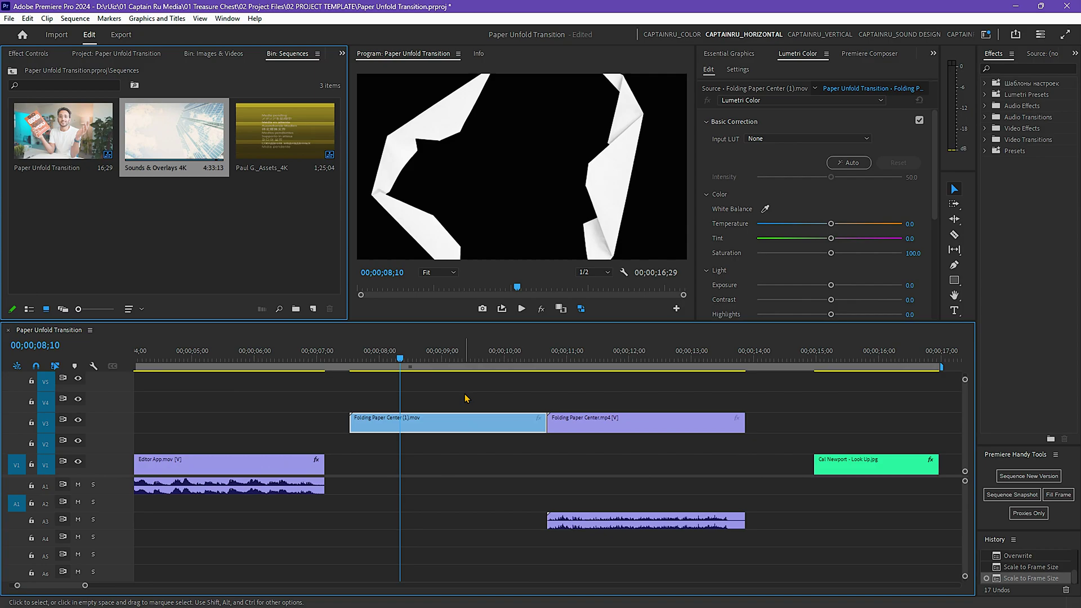
{"action": "left_click", "coordinate": [380, 420], "text": "shift"}
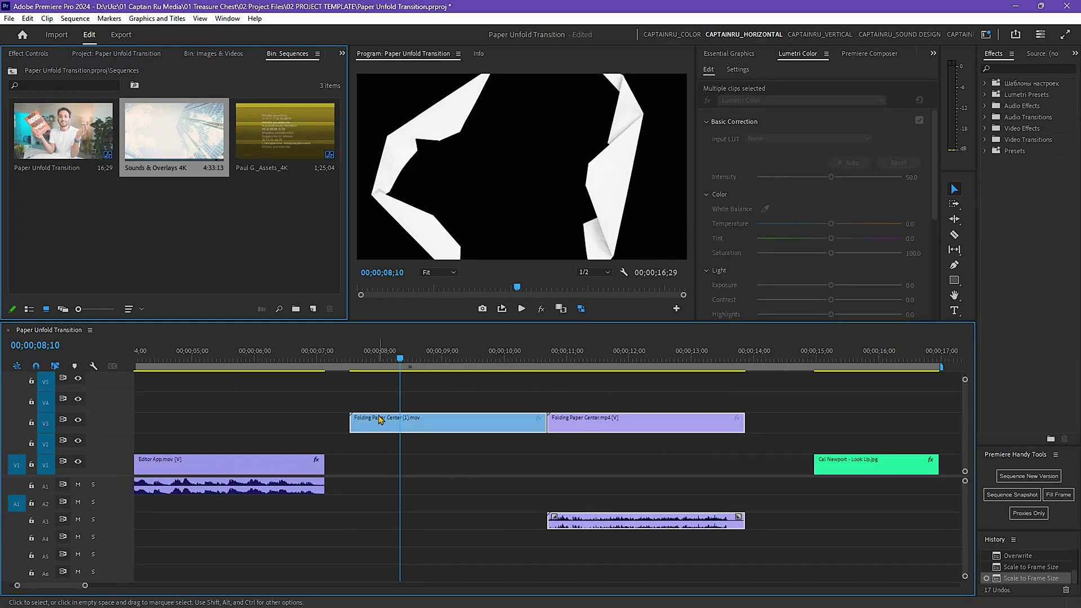
Set both paper clips to 200% speed with Reverse Speed enabled.
{"action": "right_click", "coordinate": [491, 427]}
{"action": "left_click", "coordinate": [535, 342]}
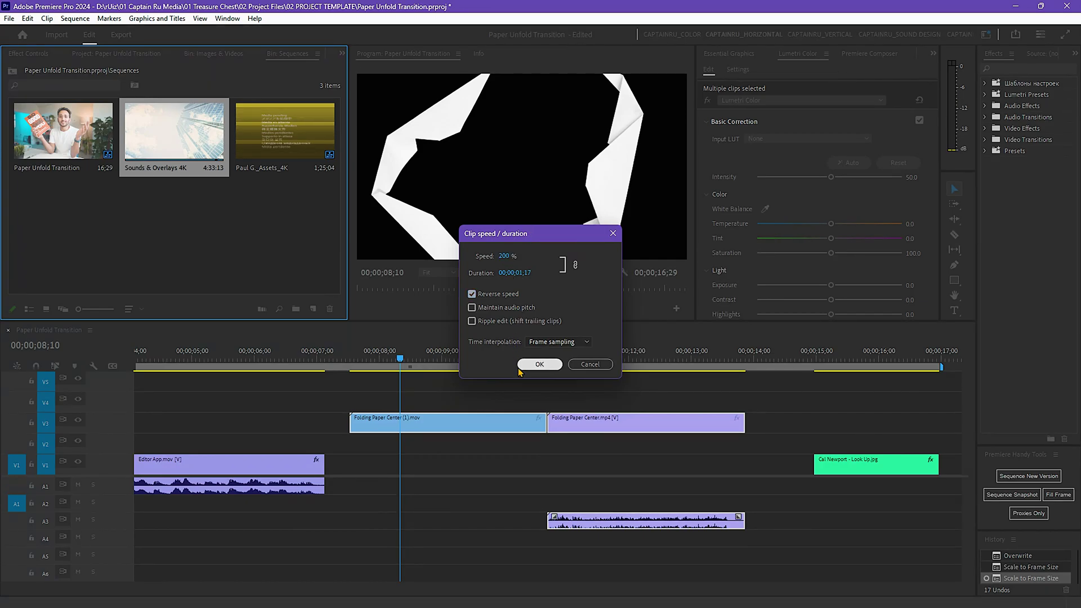
{"action": "left_click", "coordinate": [538, 364]}
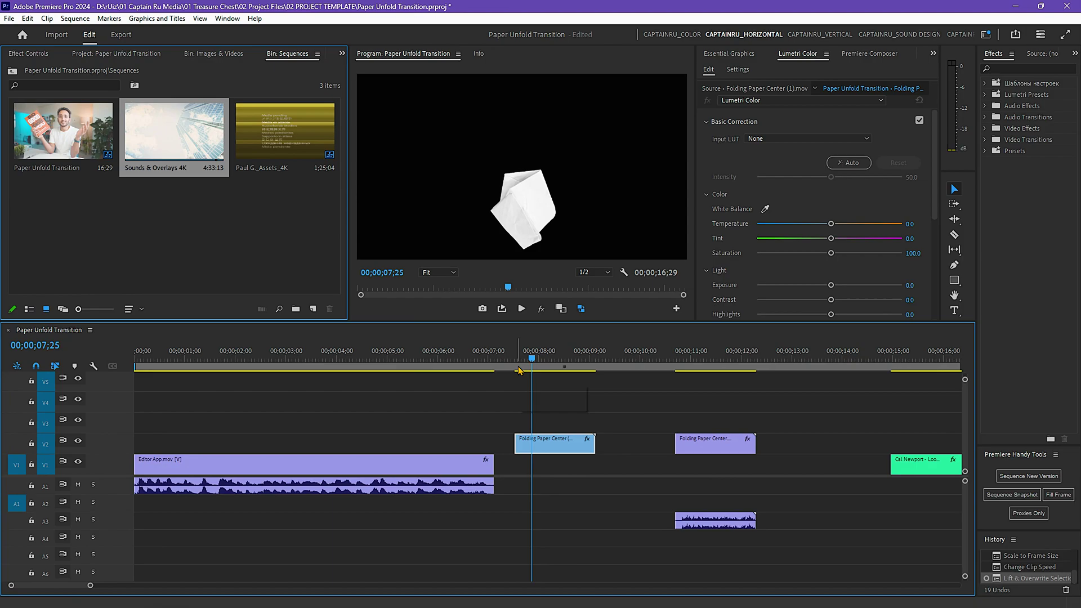
Stack Folding Paper Center (1).mov on V4 above the .mp4 on V3 at the sequence start.
{"action": "key", "text": "space"}
{"action": "key", "text": "space"}
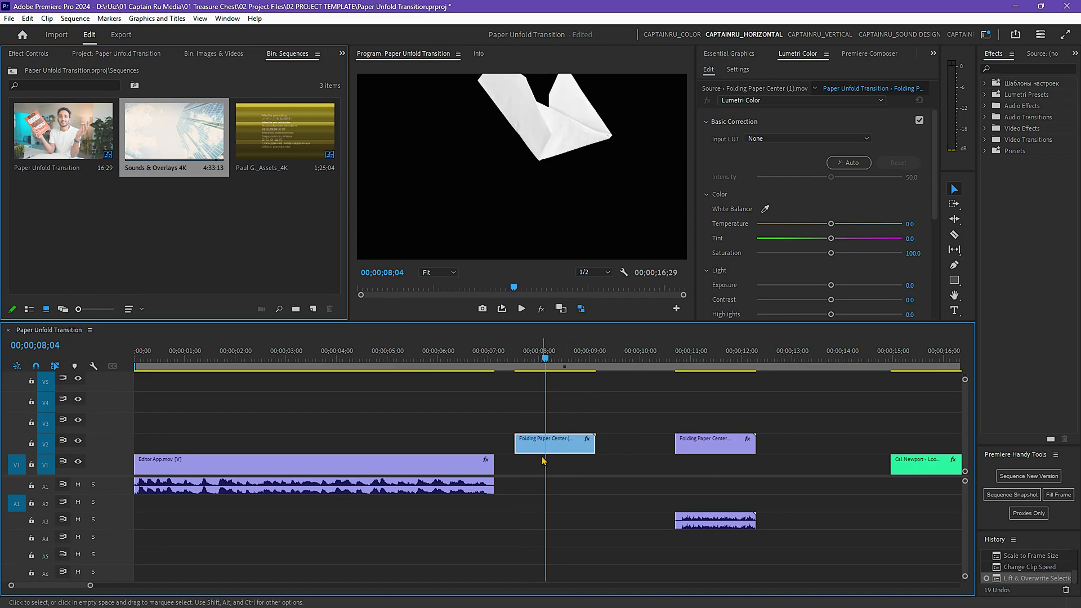
{"action": "mouse_move", "coordinate": [554, 440]}
{"action": "left_mouse_down"}
{"action": "mouse_move", "coordinate": [283, 380]}
{"action": "mouse_move", "coordinate": [173, 398]}
{"action": "left_mouse_up"}
{"action": "left_click", "coordinate": [660, 358]}
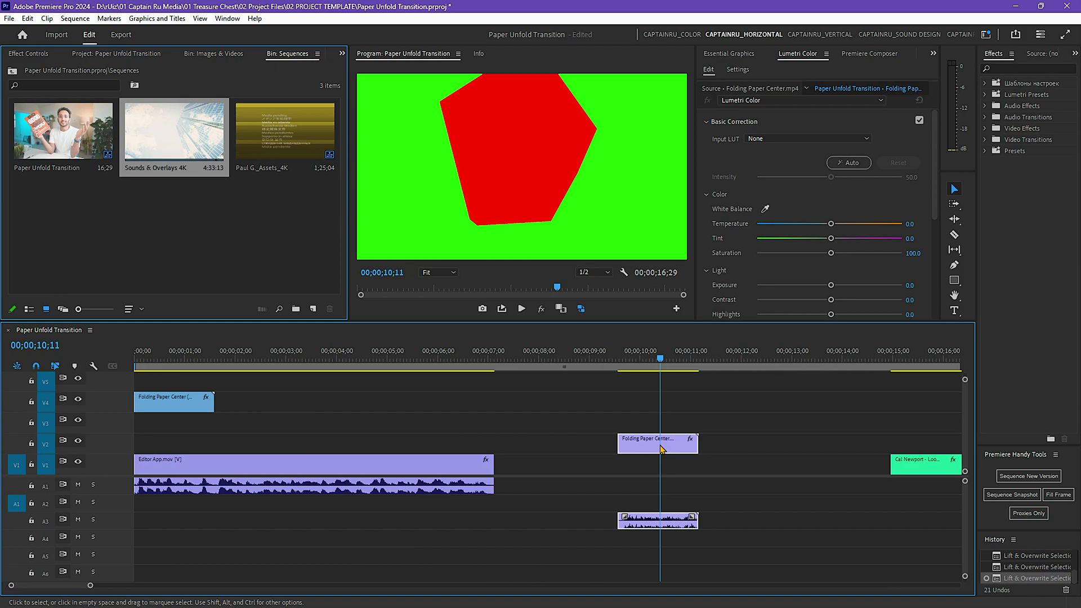
{"action": "mouse_move", "coordinate": [658, 443]}
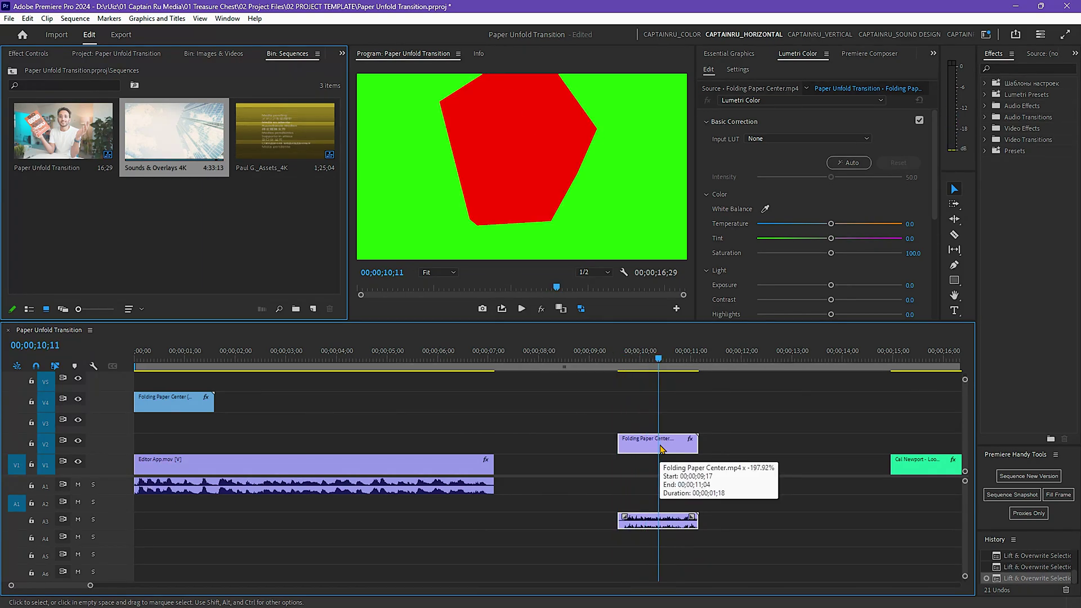
{"action": "left_click_drag", "start_coordinate": [663, 443], "coordinate": [179, 427]}
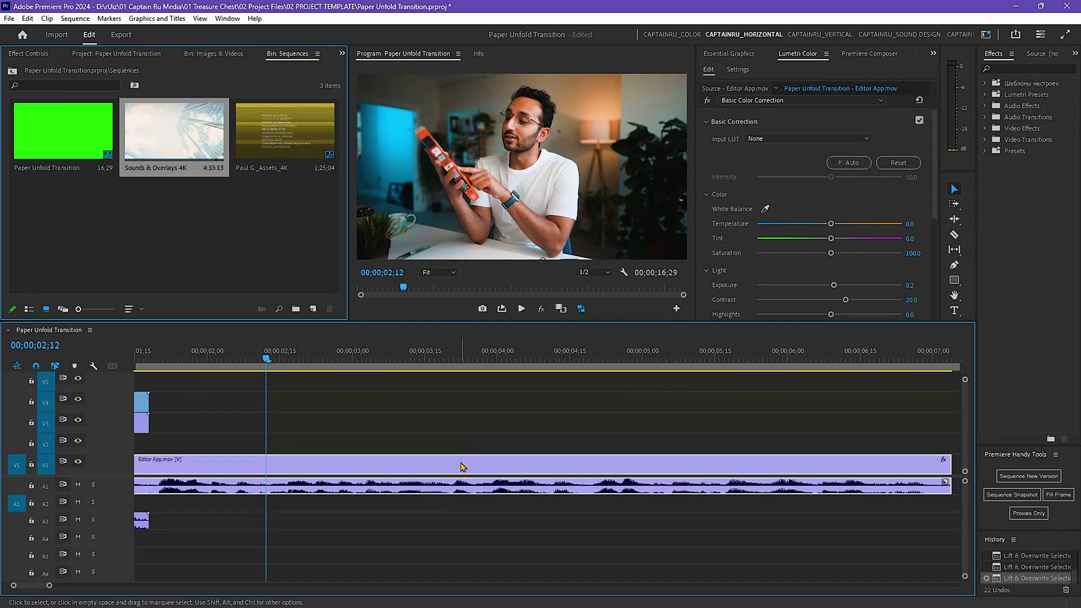
Split Editor App.mov near 03;25 and move the stacked paper clips onto that cut.
{"action": "left_click", "coordinate": [647, 355]}
{"action": "left_click", "coordinate": [580, 355]}
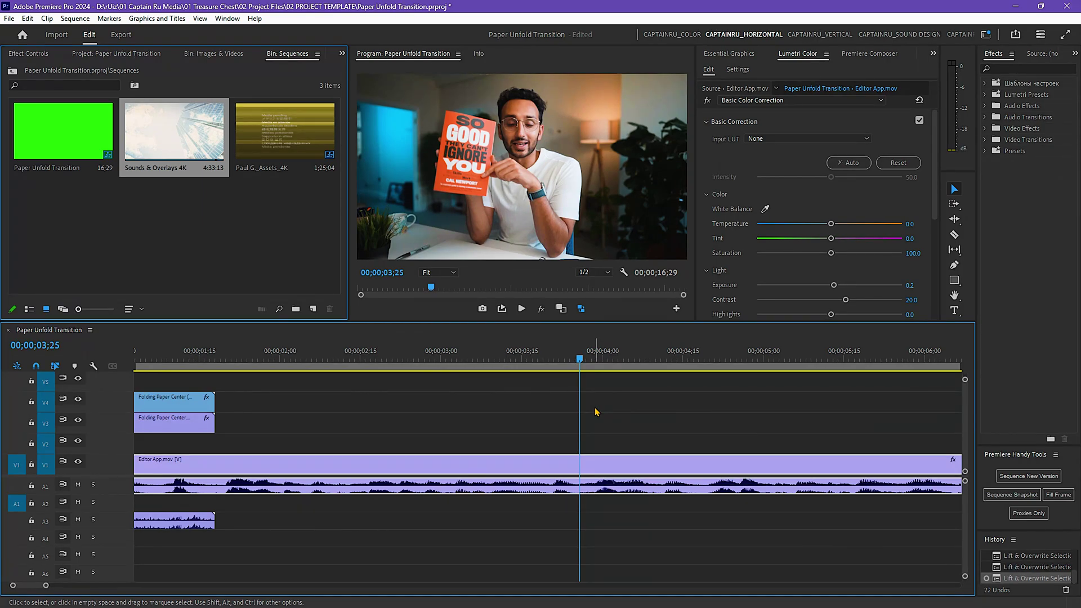
{"action": "key", "text": "ctrl+k"}
{"action": "key", "text": "minus"}
{"action": "left_click_drag", "start_coordinate": [200, 355], "coordinate": [200, 524]}
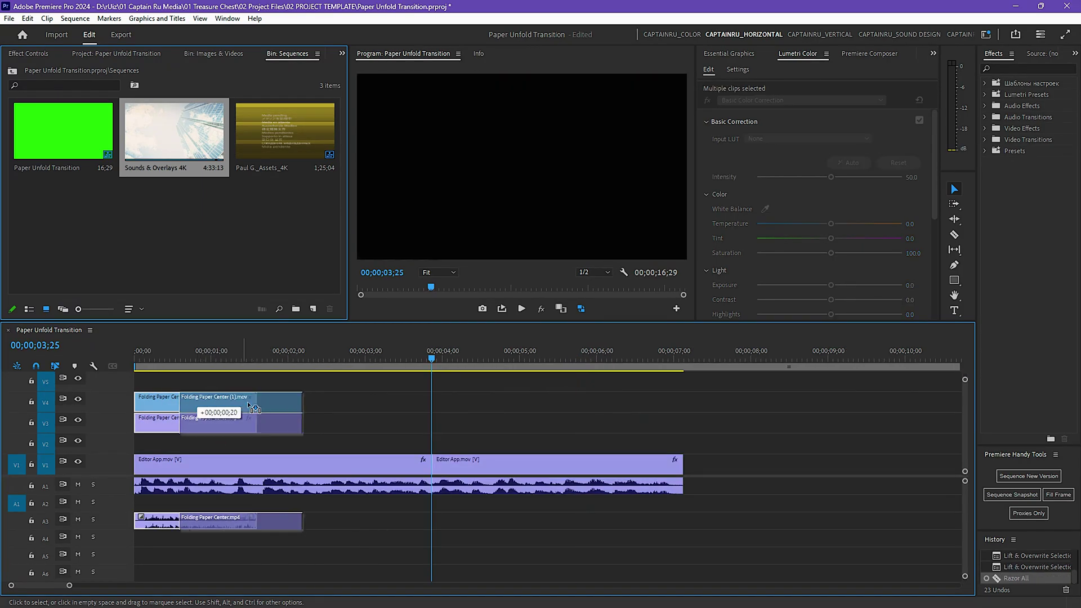
{"action": "left_click_drag", "start_coordinate": [203, 418], "coordinate": [473, 423]}
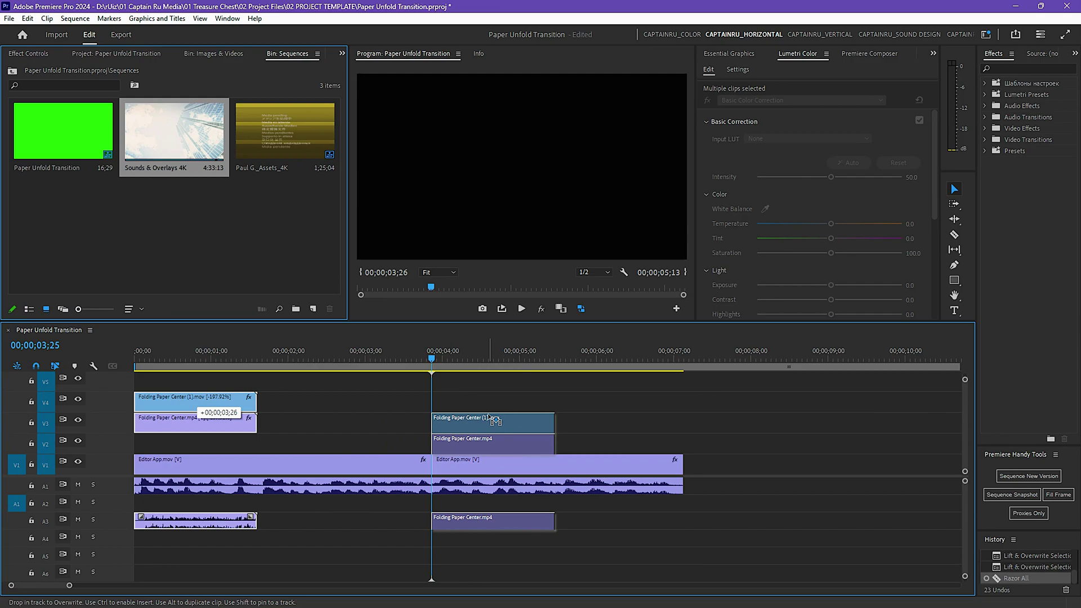
Split the interview clip again where the paper clips end.
{"action": "key", "text": "equal"}
{"action": "key", "text": "equal"}
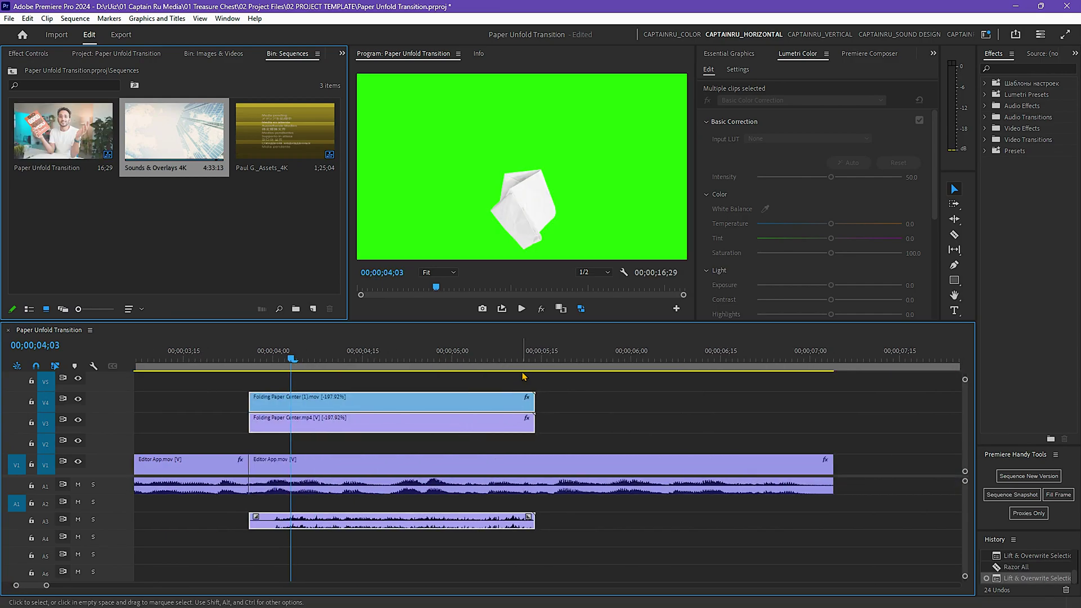
{"action": "left_click", "coordinate": [534, 355]}
{"action": "left_click", "coordinate": [510, 489]}
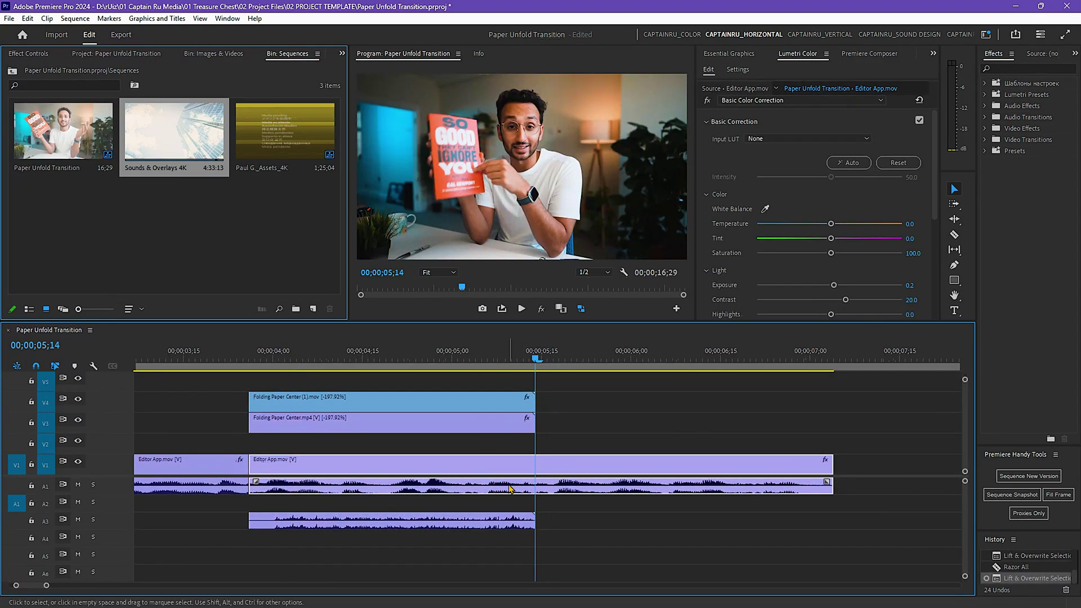
{"action": "key", "text": "ctrl+k"}
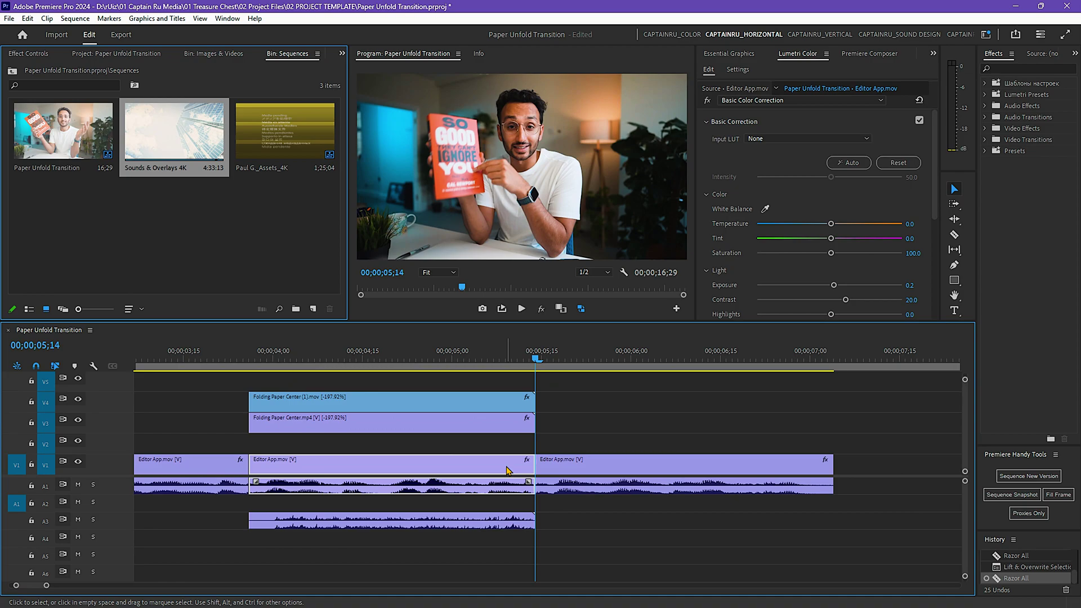
{"action": "key", "text": "equal"}
Nest the lower paper clip and its interview segment into Nested Sequence 12, then select it.
{"action": "key", "text": "Left"}
{"action": "key", "text": "Left"}
{"action": "key", "text": "Left"}
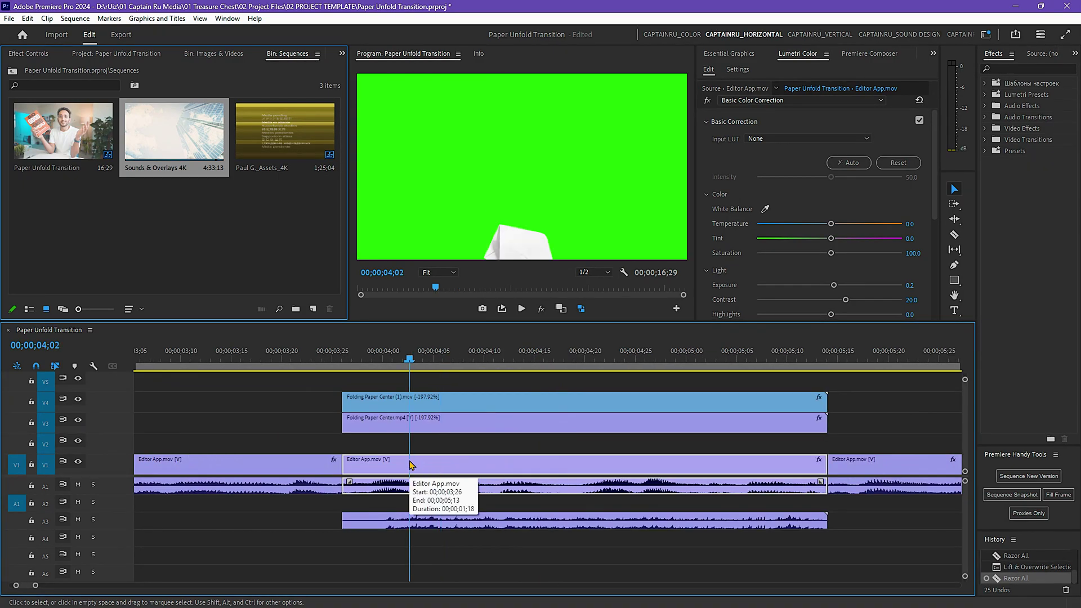
{"action": "left_click", "coordinate": [406, 422], "text": "shift"}
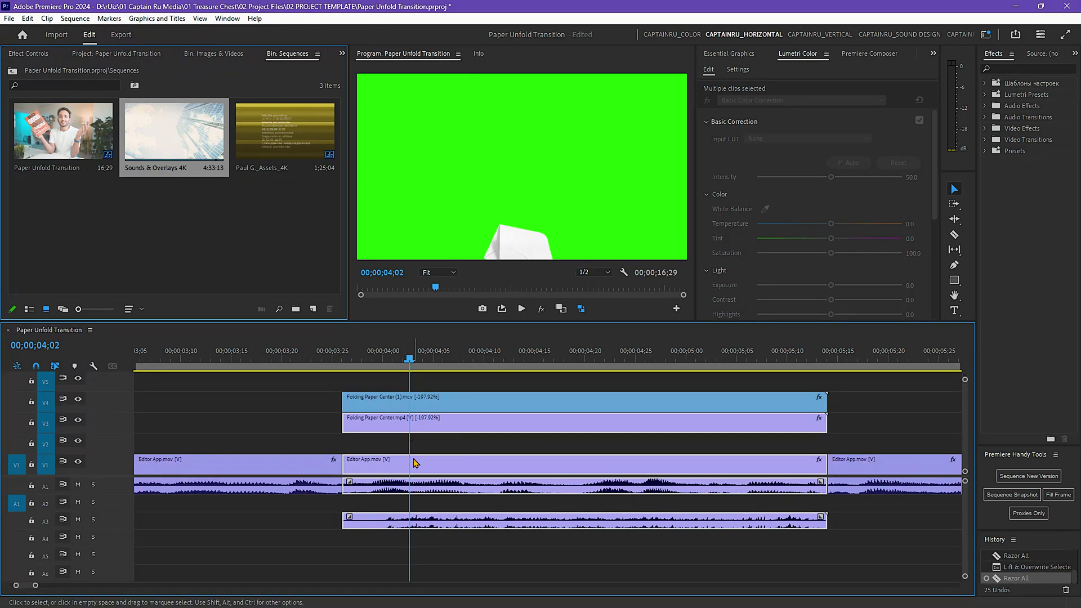
{"action": "right_click", "coordinate": [410, 420]}
{"action": "left_click", "coordinate": [471, 283]}
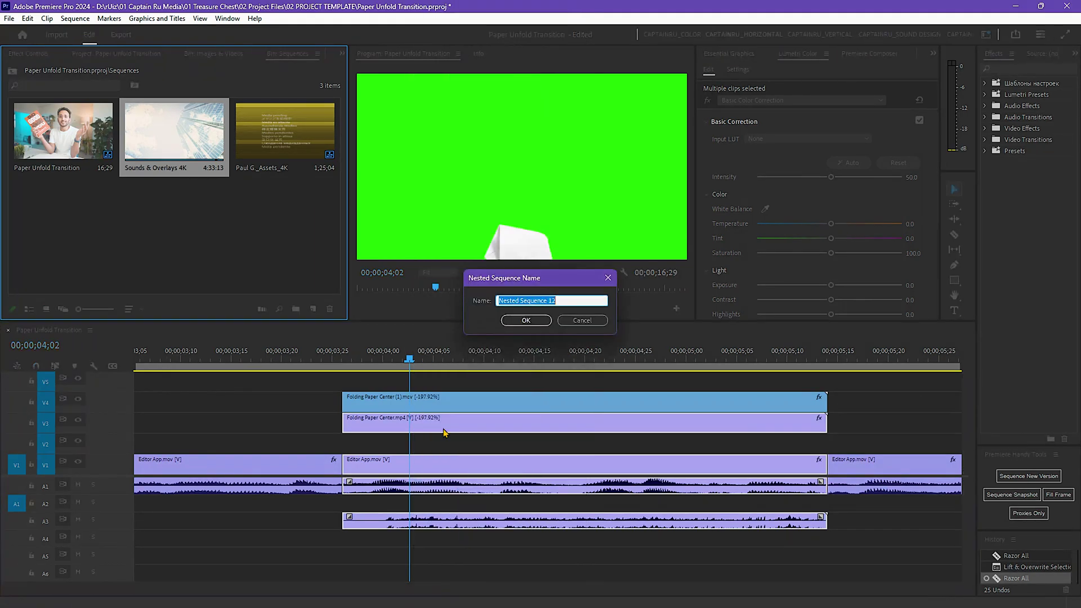
{"action": "left_click", "coordinate": [527, 321]}
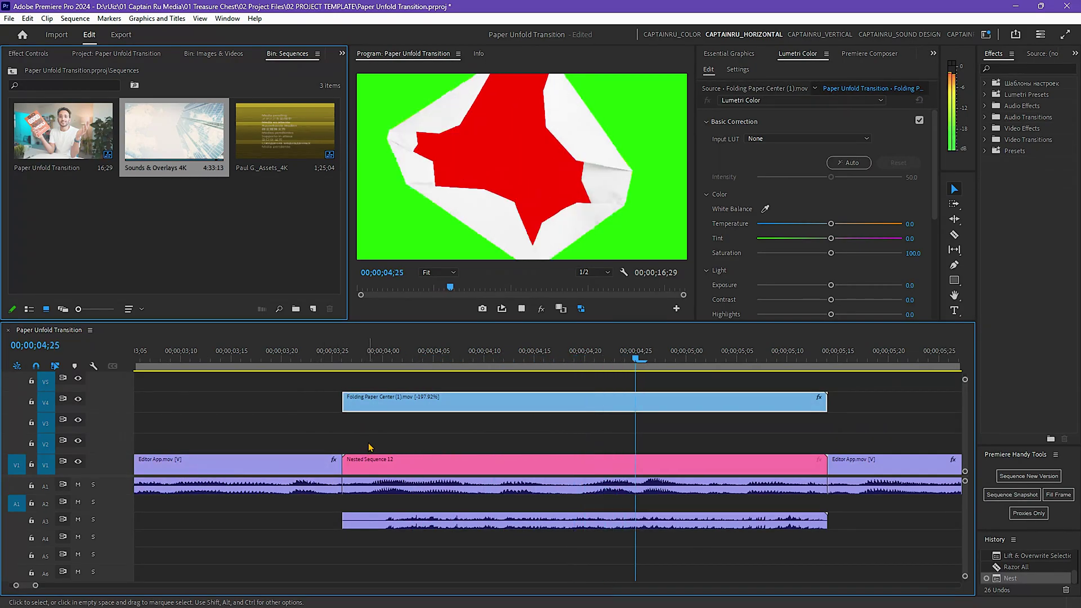
{"action": "left_click", "coordinate": [425, 468]}
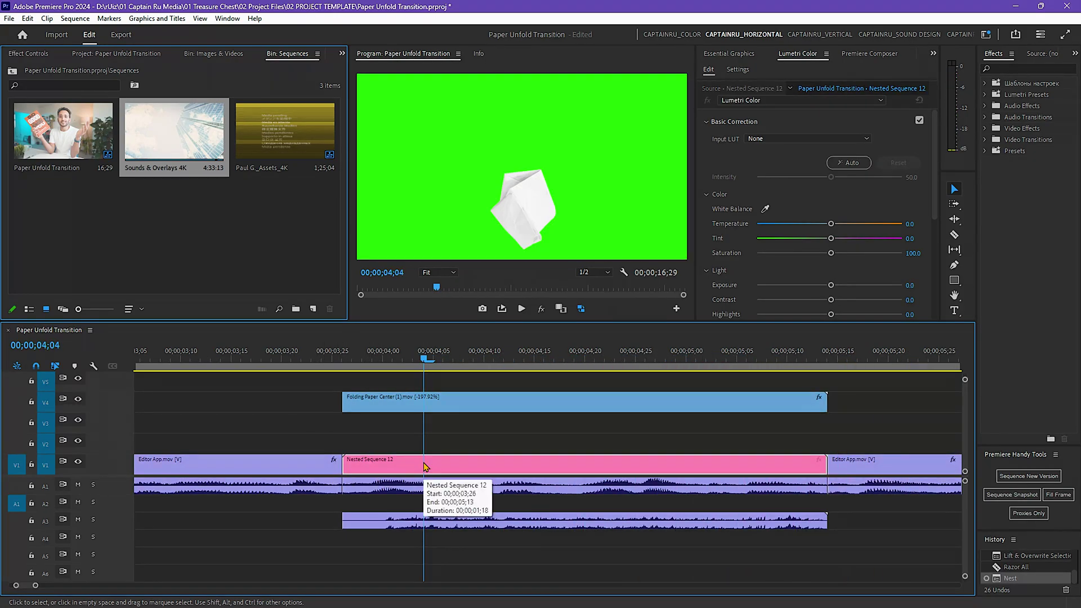
Inside the nest, apply Ultra Key to the Folding Paper clip, sampling its green background.
{"action": "double_click", "coordinate": [425, 468]}
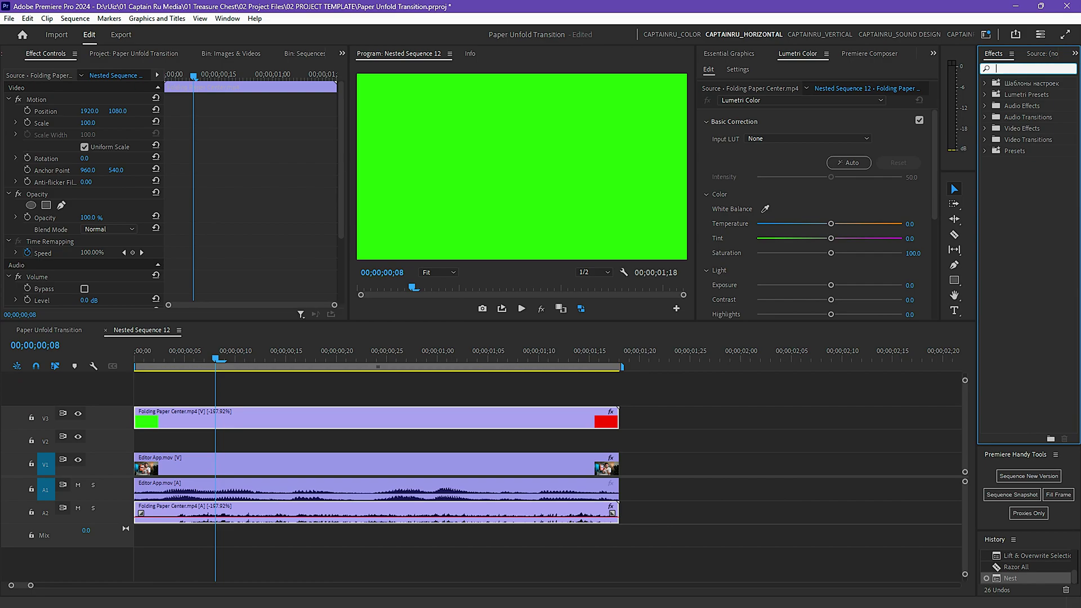
{"action": "type", "text": "ultra"}
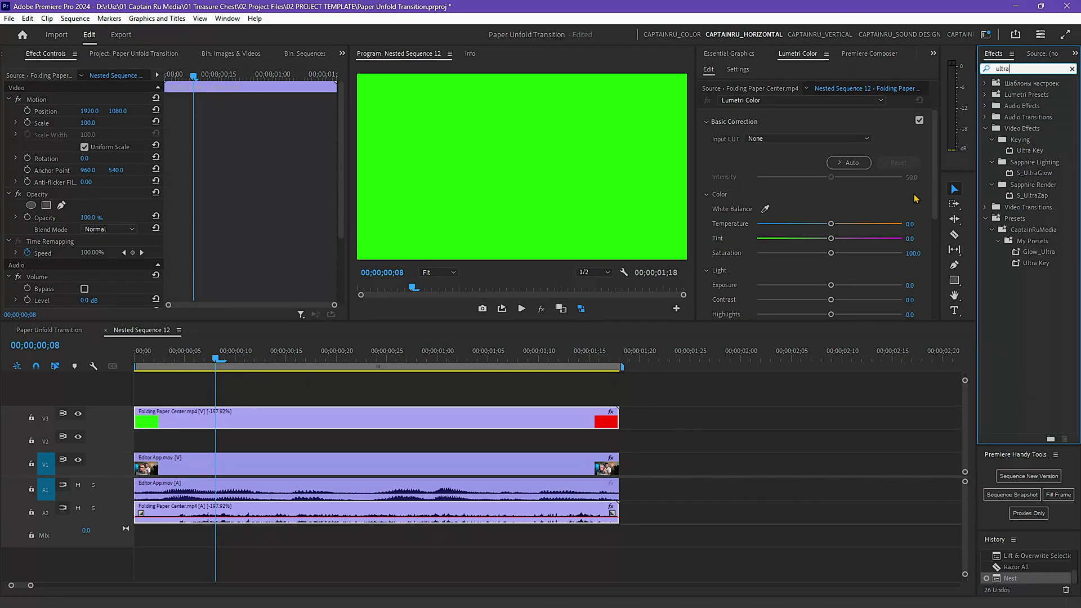
{"action": "left_click_drag", "start_coordinate": [1028, 151], "coordinate": [406, 418]}
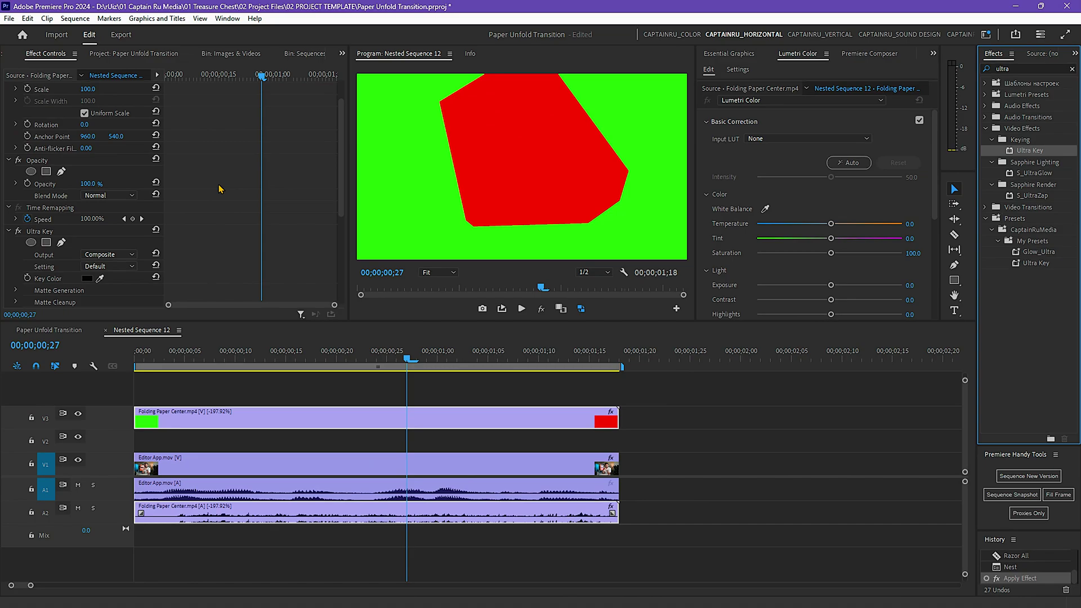
{"action": "left_click", "coordinate": [100, 279]}
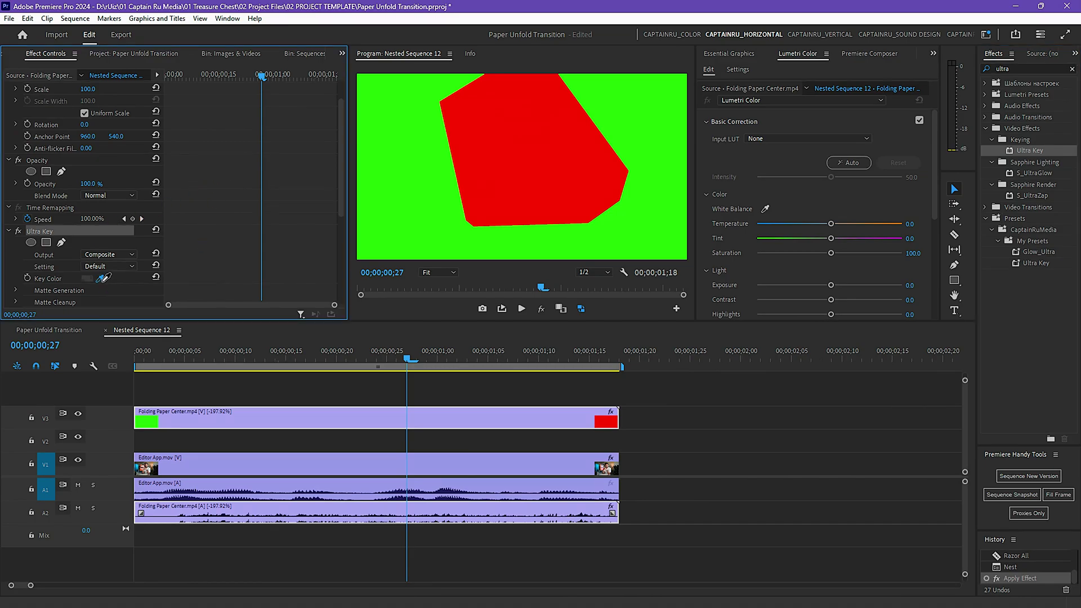
{"action": "left_click", "coordinate": [400, 150]}
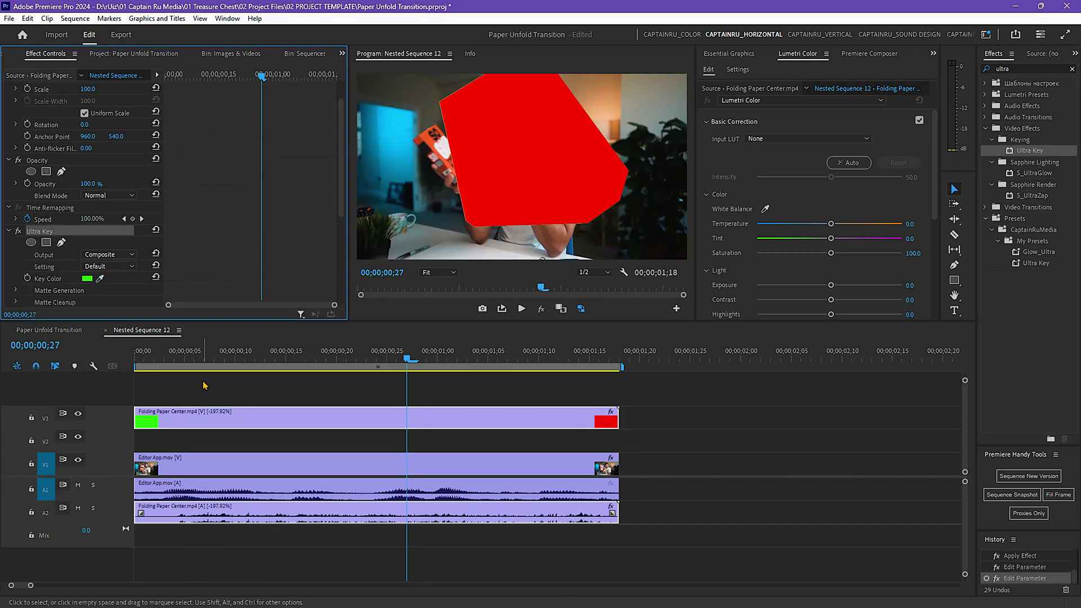
Preview the keyed paper transition in Paper Unfold Transition, then select the following interview clip.
{"action": "left_click", "coordinate": [49, 329]}
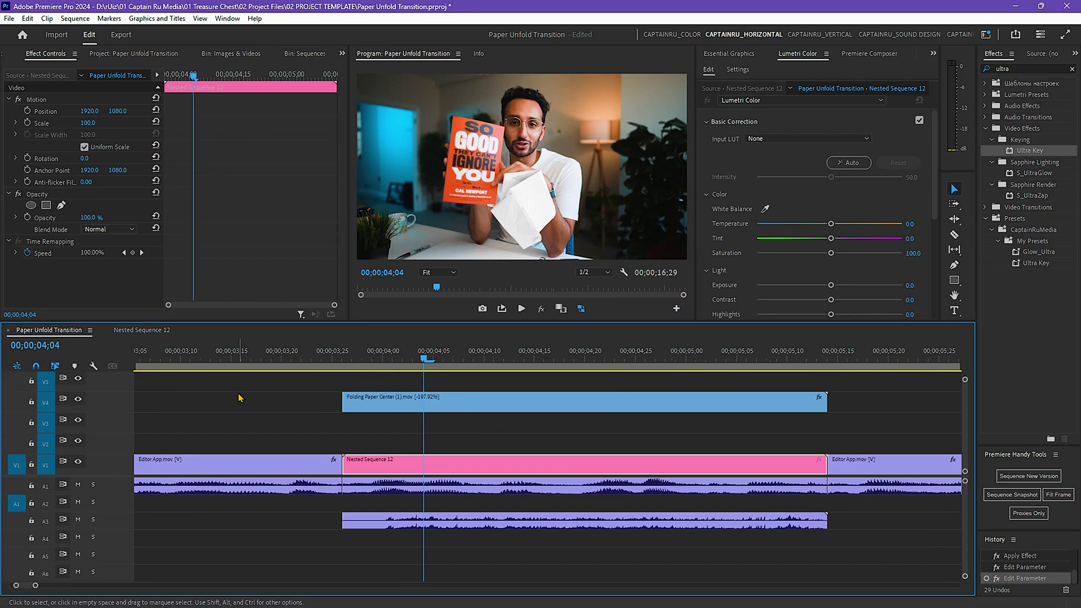
{"action": "key", "text": "space"}
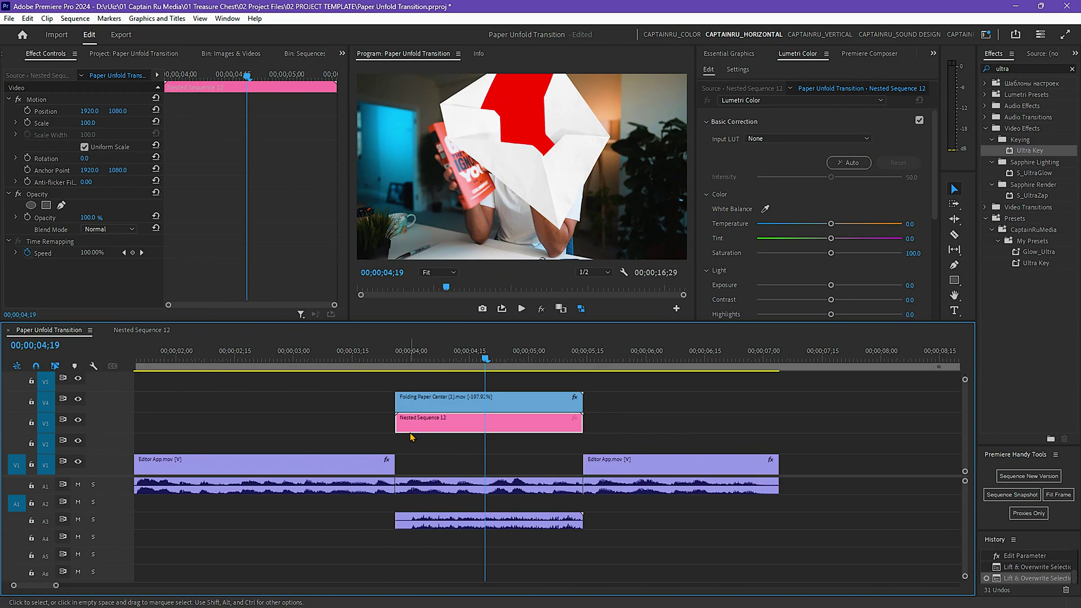
{"action": "key", "text": "space"}
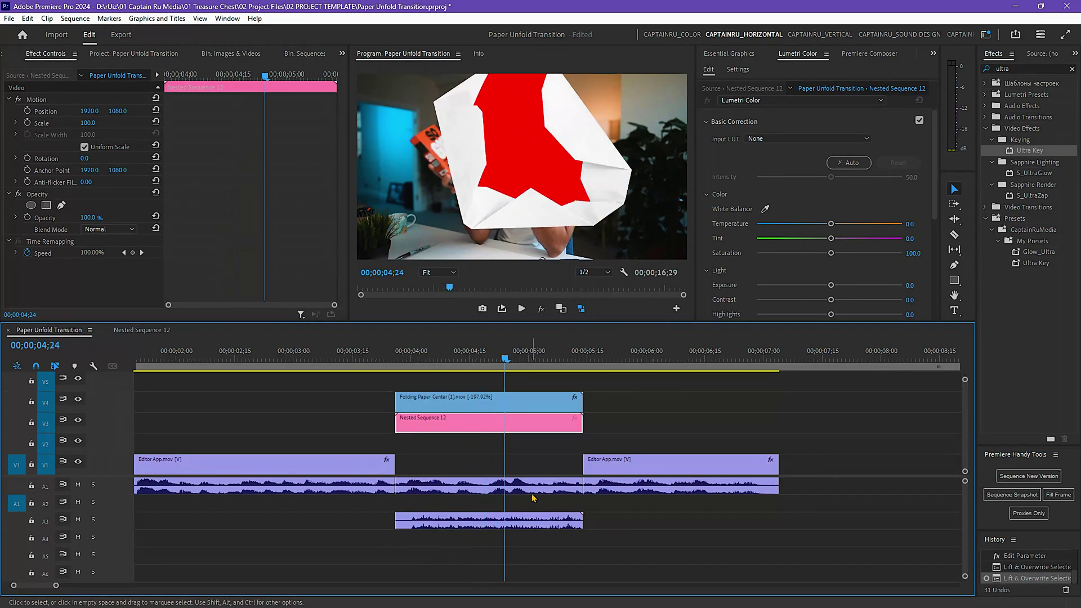
{"action": "left_click", "coordinate": [618, 456]}
{"action": "scroll", "coordinate": [618, 456], "scroll_direction": "down", "scroll_amount": 5}
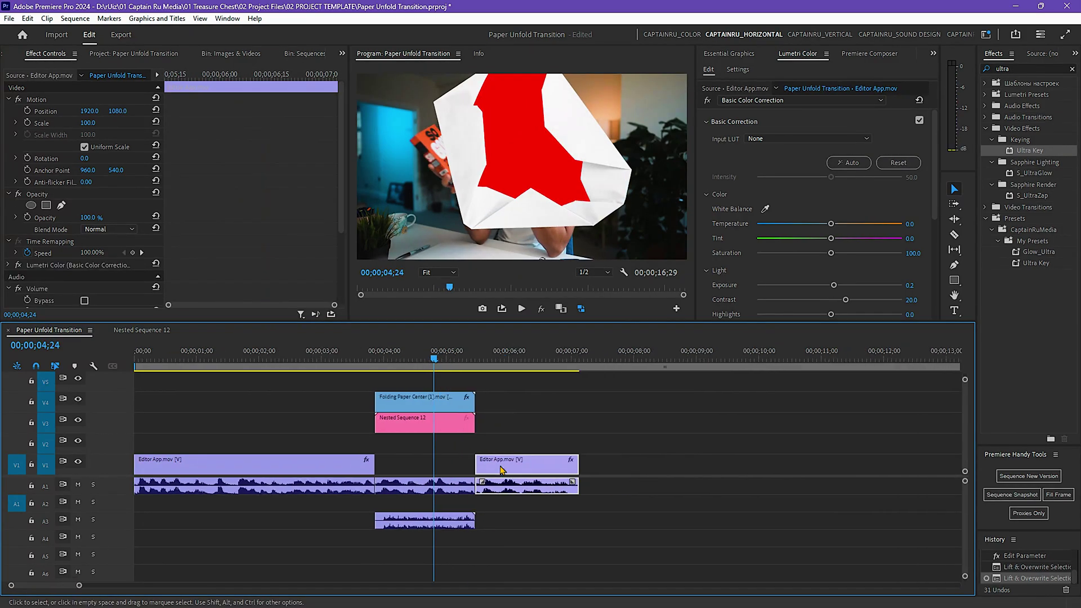
Move Cal Newport - Look Up.jpg earlier onto V2 beneath Nested Sequence 12, then preview.
{"action": "left_click_drag", "start_coordinate": [802, 460], "coordinate": [533, 461]}
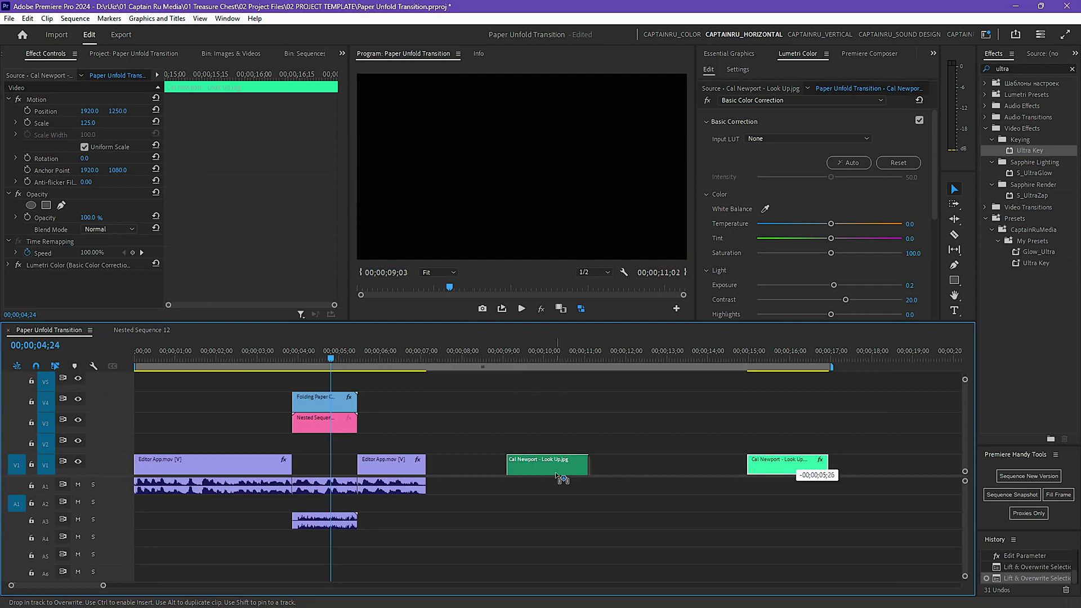
{"action": "key", "text": "Up"}
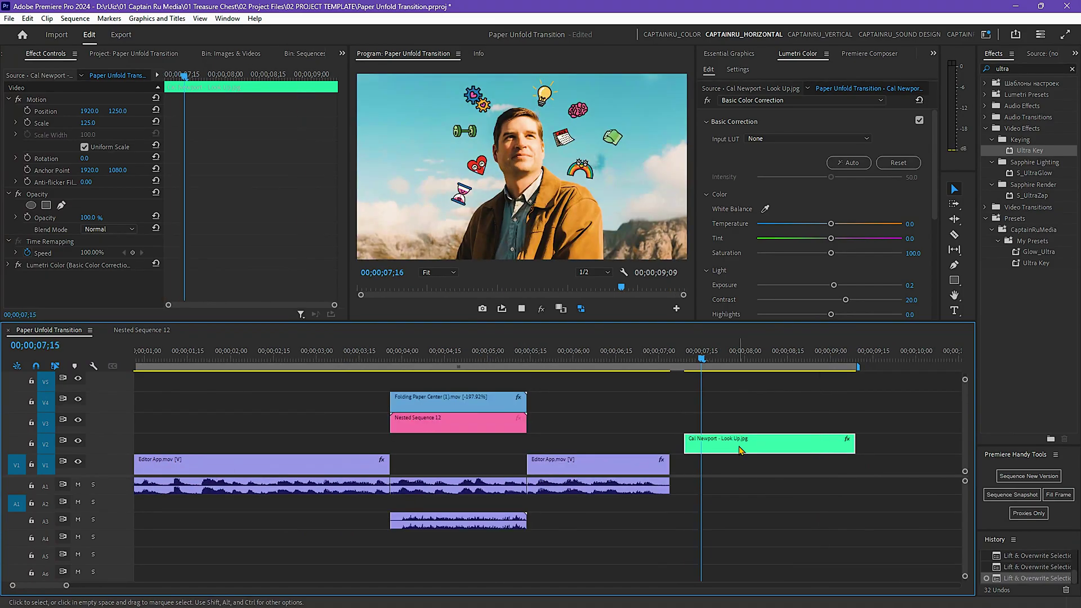
{"action": "key", "text": "space"}
{"action": "left_click_drag", "start_coordinate": [728, 444], "coordinate": [432, 439]}
{"action": "left_click", "coordinate": [419, 355]}
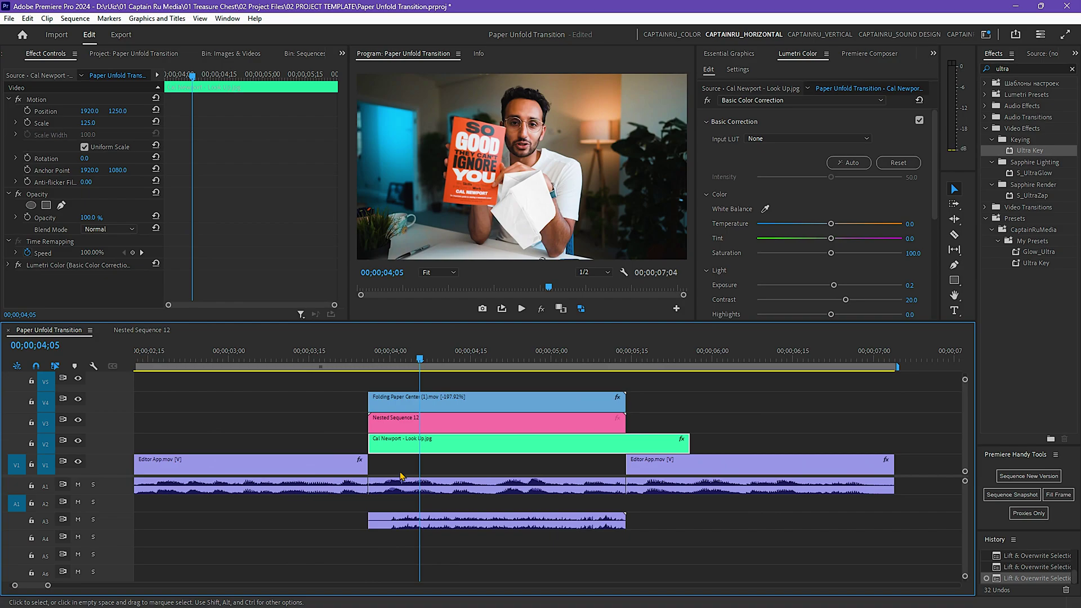
{"action": "key", "text": "space"}
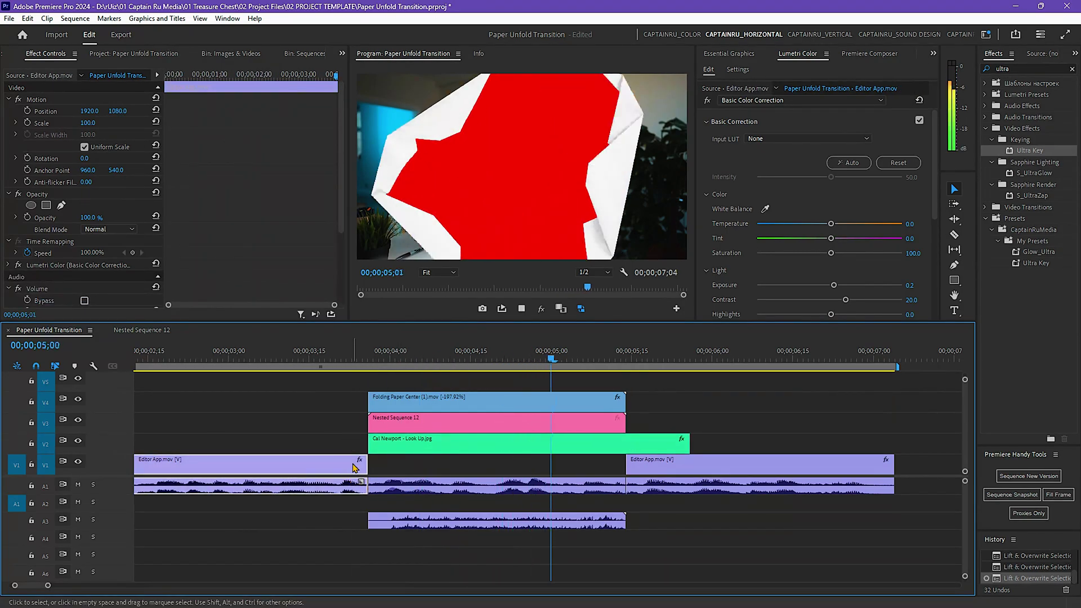
At a mid-transition frame, apply Color Key to Nested Sequence 12.
{"action": "left_click", "coordinate": [498, 355]}
{"action": "left_click", "coordinate": [502, 441]}
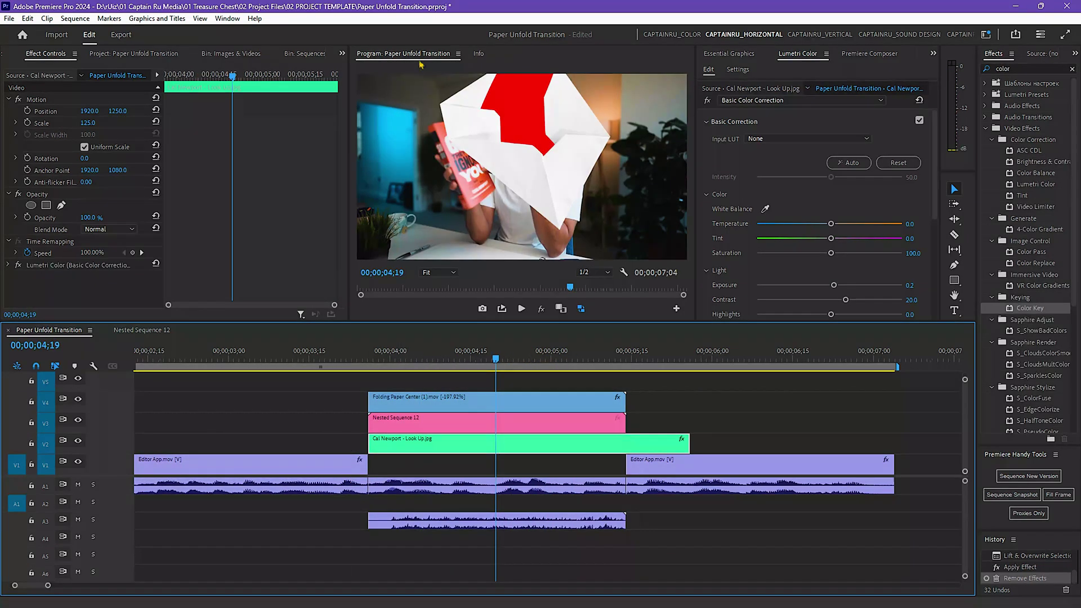
{"action": "left_click", "coordinate": [456, 422]}
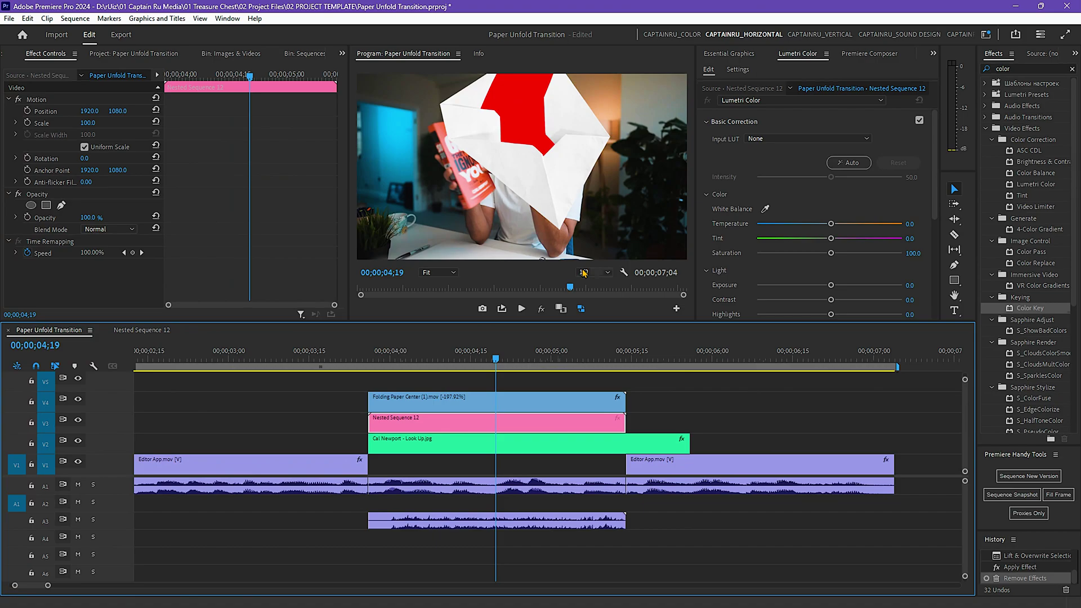
{"action": "left_click", "coordinate": [1023, 68]}
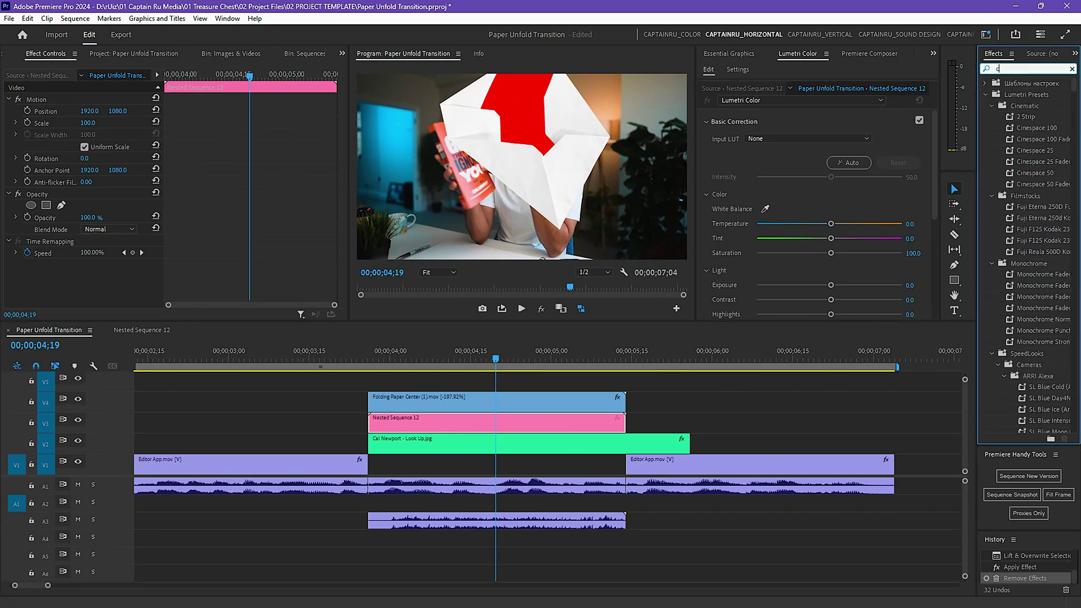
{"action": "type", "text": "olor k"}
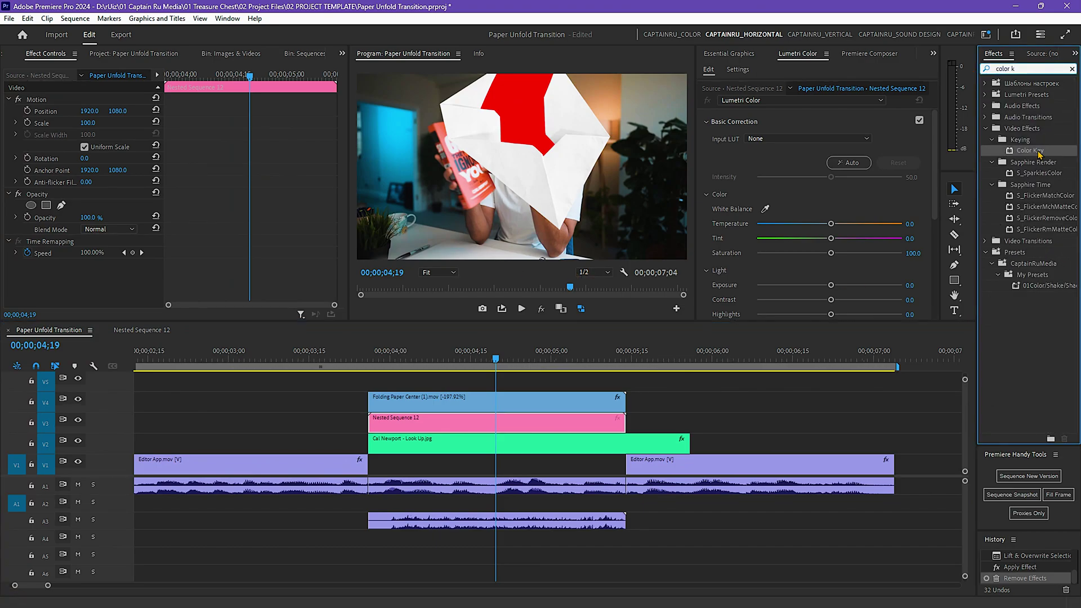
{"action": "left_click_drag", "start_coordinate": [1039, 152], "coordinate": [473, 420]}
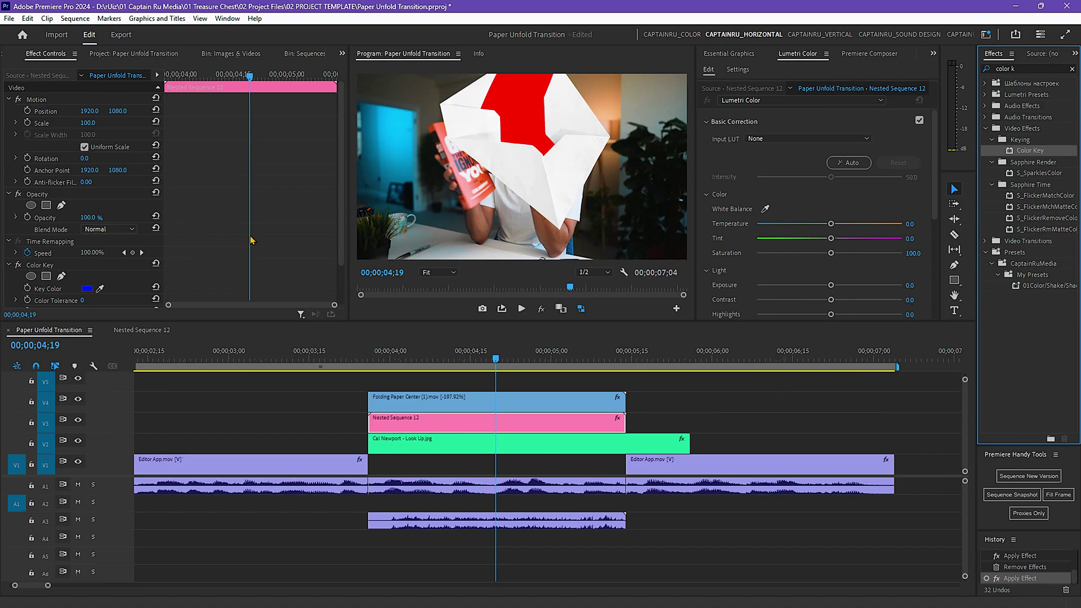
{"action": "scroll", "coordinate": [251, 241], "scroll_direction": "down", "scroll_amount": 1}
Sample the red area as the key colour and set Color Tolerance to 50.
{"action": "left_click", "coordinate": [100, 277]}
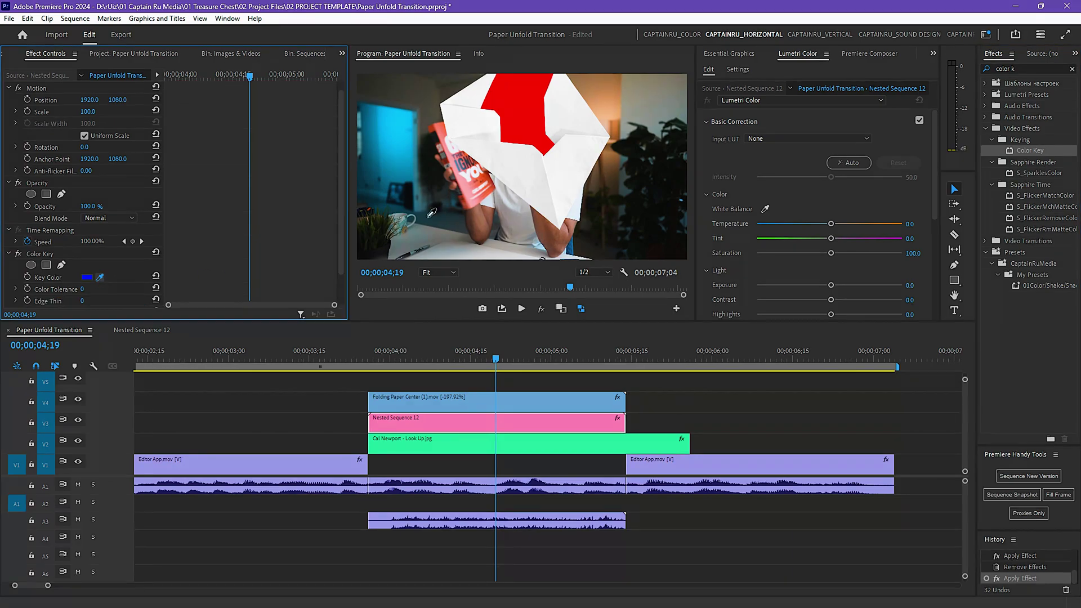
{"action": "left_click", "coordinate": [515, 109]}
{"action": "left_click", "coordinate": [562, 351]}
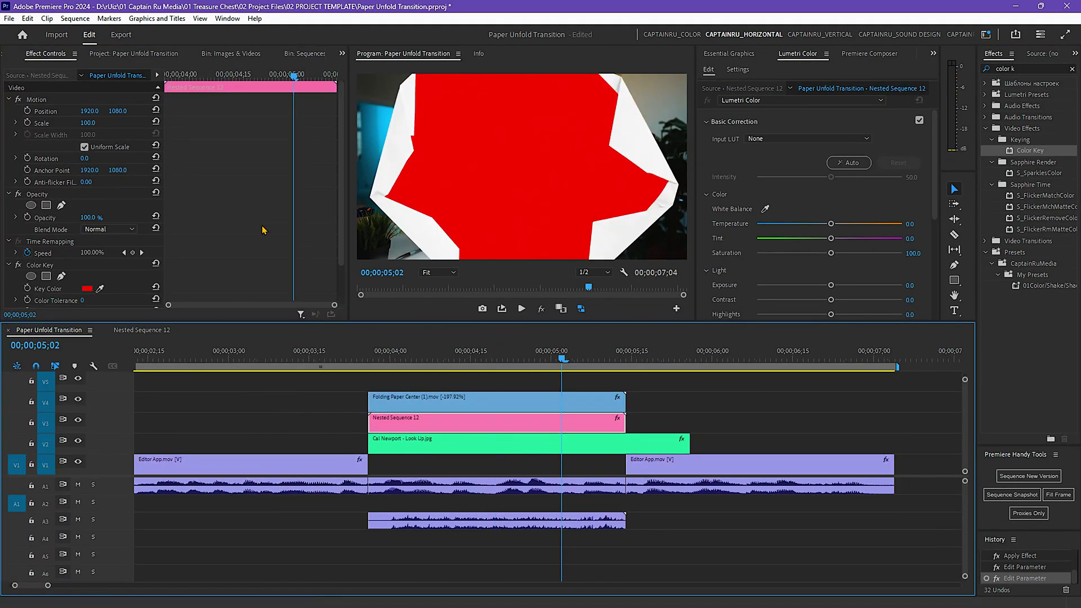
{"action": "scroll", "coordinate": [262, 230], "scroll_direction": "down", "scroll_amount": 2}
{"action": "left_click", "coordinate": [85, 267]}
{"action": "type", "text": "50"}
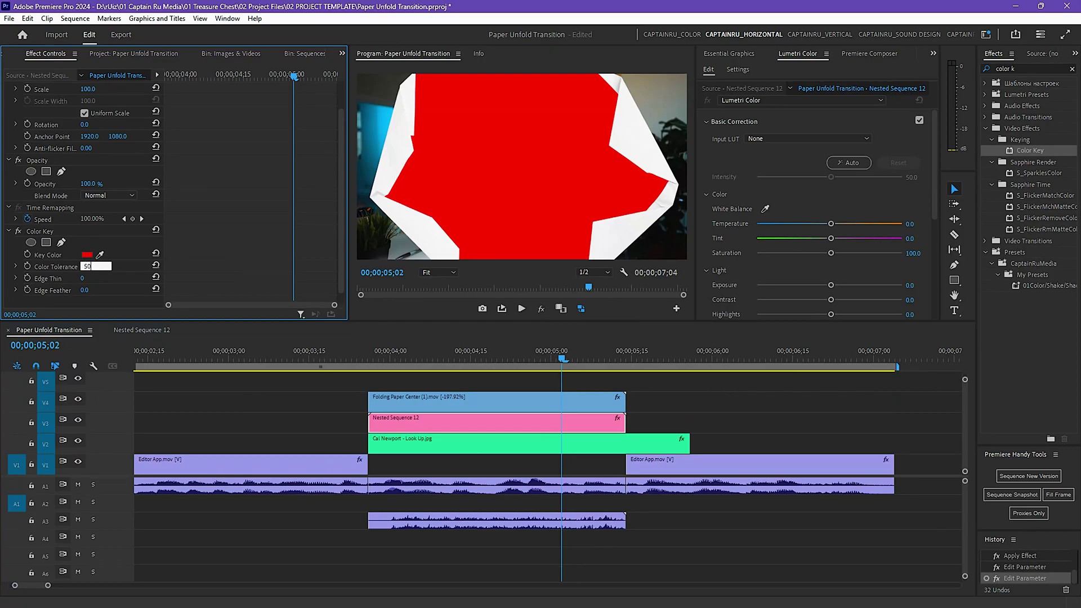
{"action": "key", "text": "Return"}
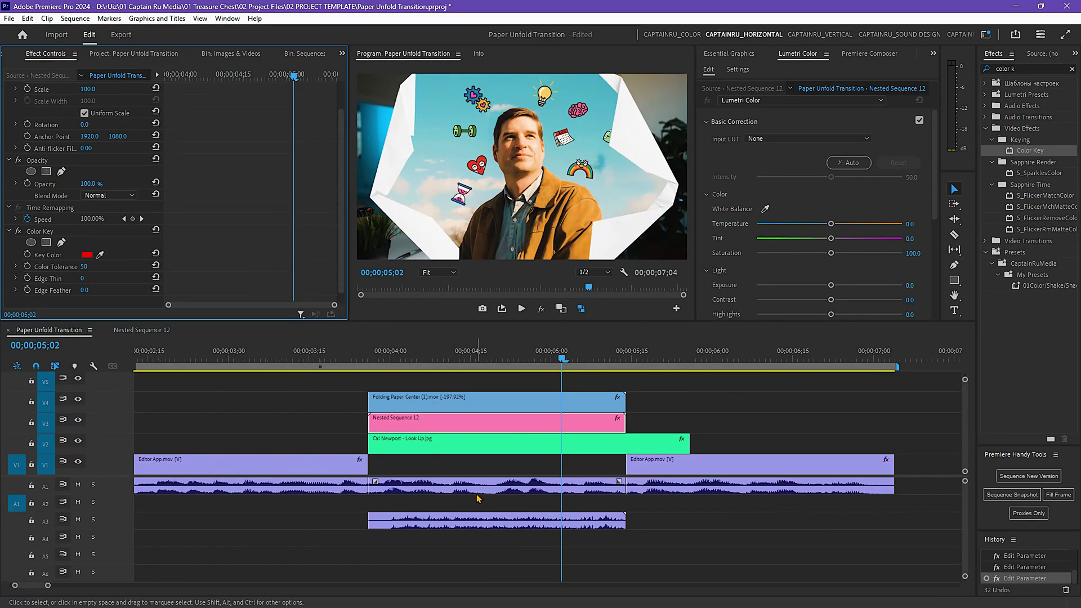
{"action": "left_click", "coordinate": [423, 397]}
{"action": "left_click", "coordinate": [422, 351]}
{"action": "key", "text": "space"}
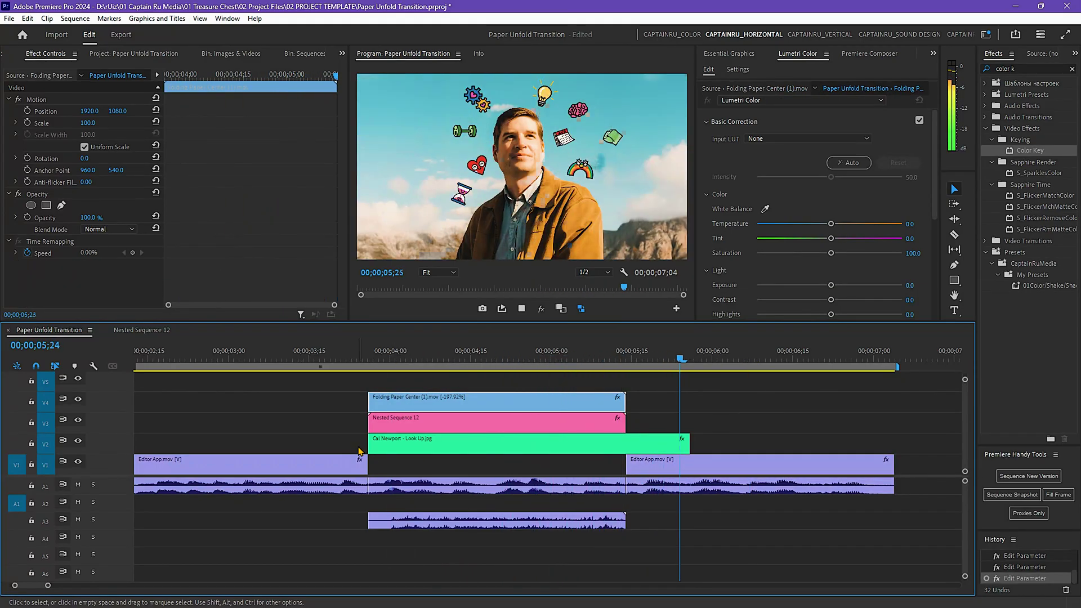
{"action": "key", "text": "space"}
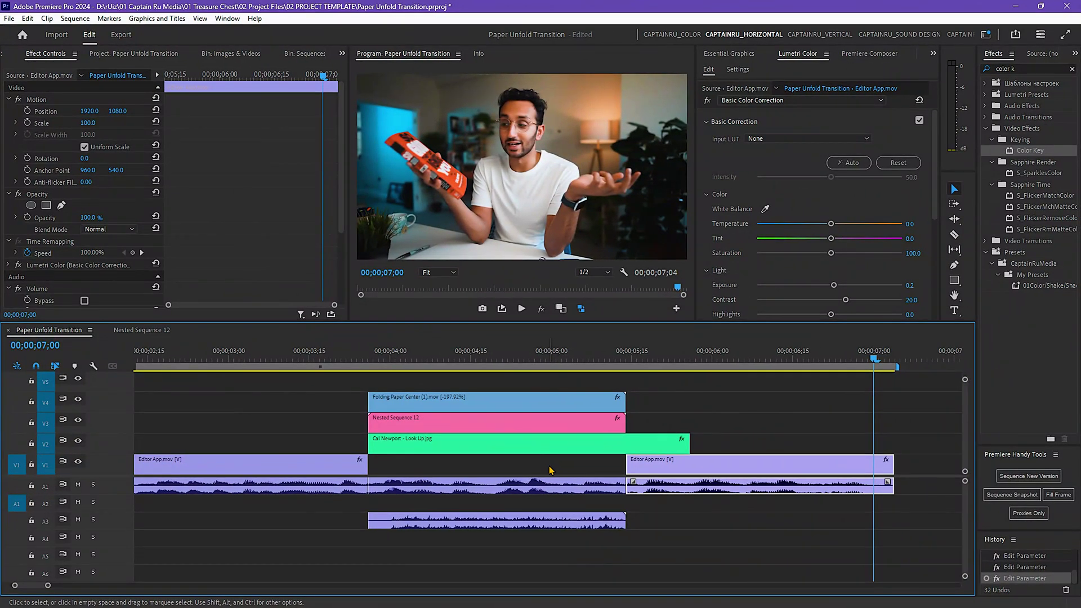